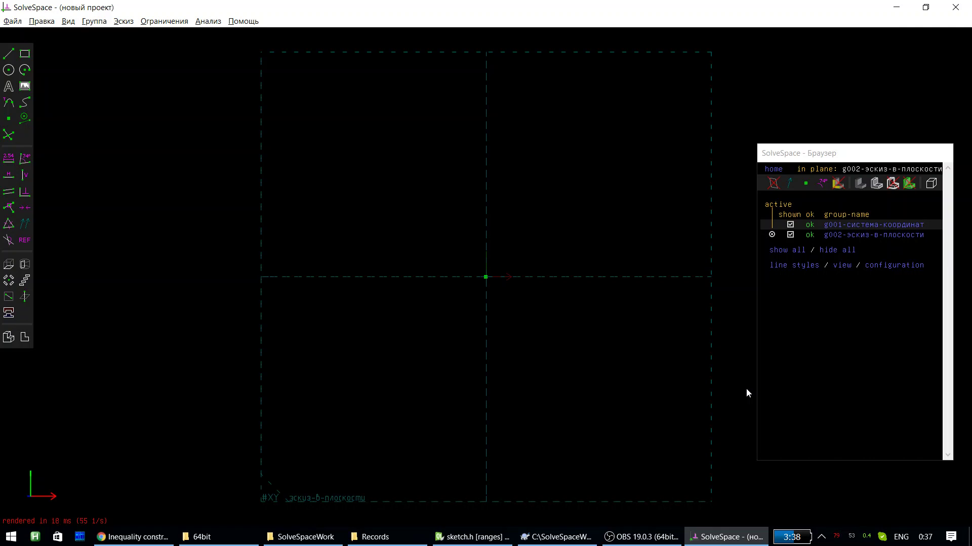
- Minimize OBS and draw a rectangle in the sketch
left_click(637, 536)
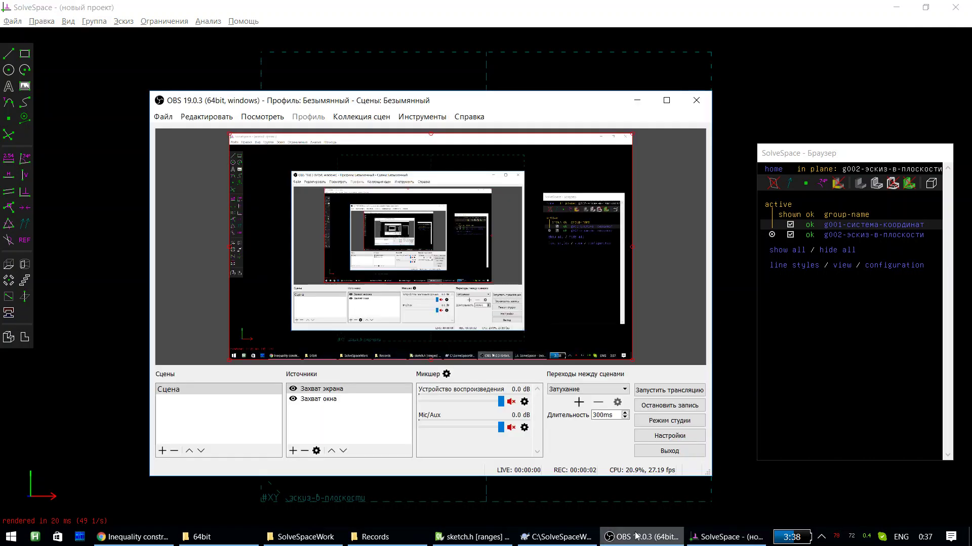
left_click(637, 536)
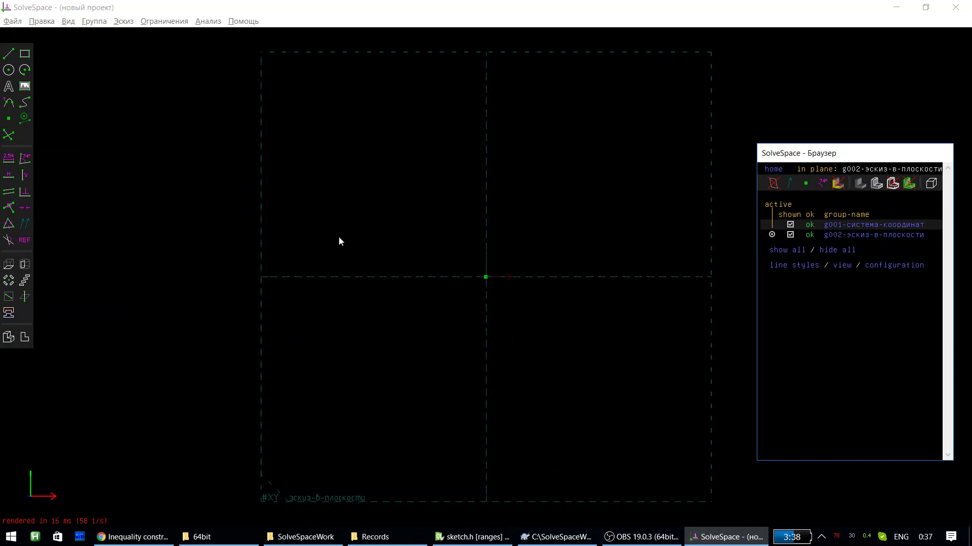
key("r")
left_click(314, 178)
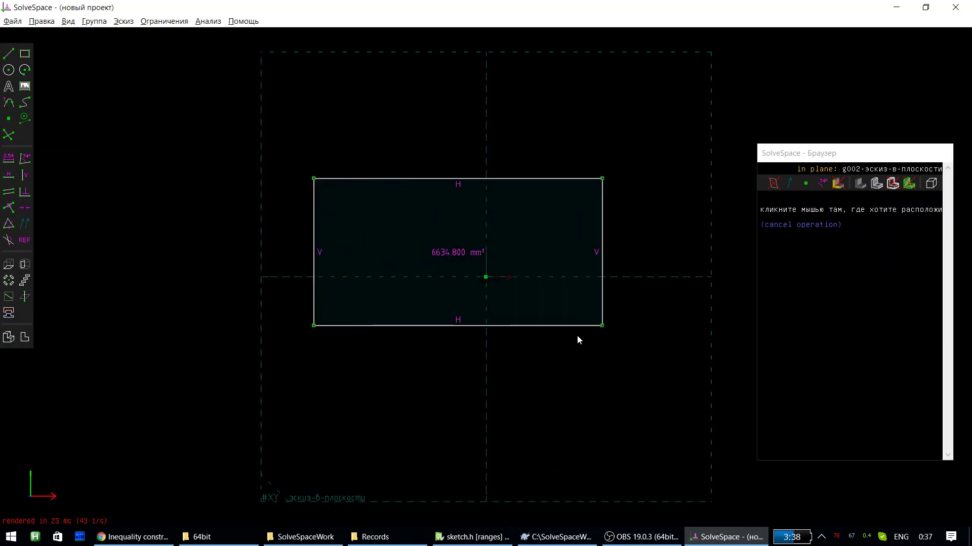
left_click(553, 361)
- Dimension the right edge at 72.00 and make the bottom-right corner coincident with the origin
left_click(556, 305)
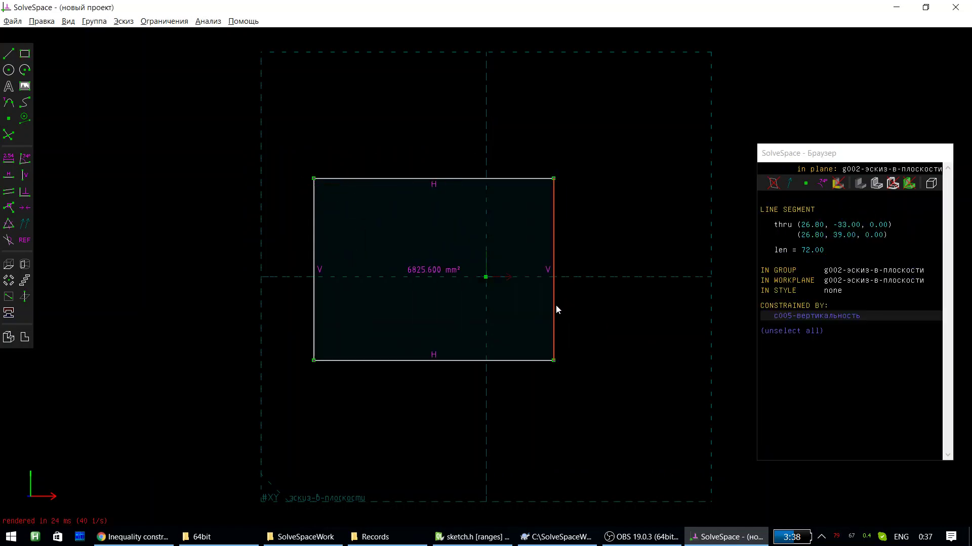
key("d")
left_click(554, 360)
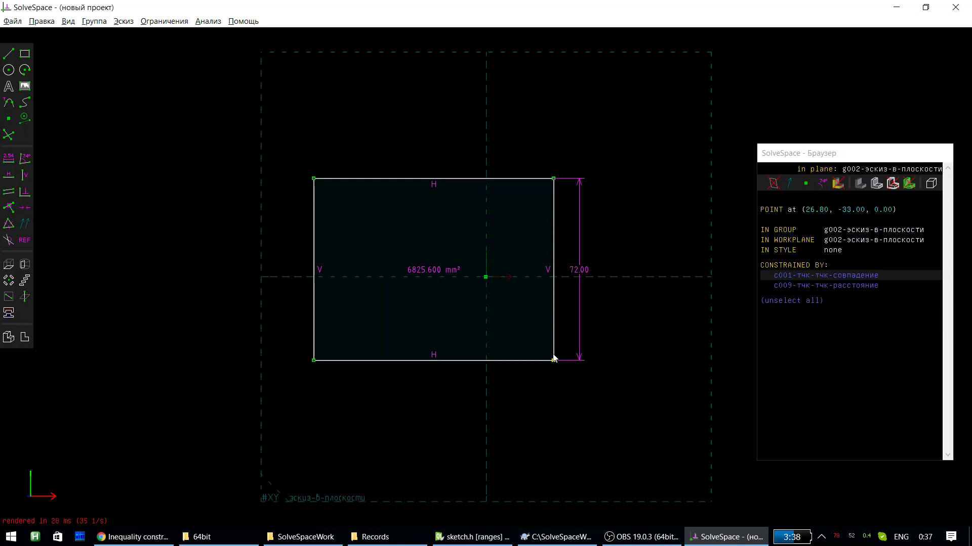
left_click(483, 277)
key("o")
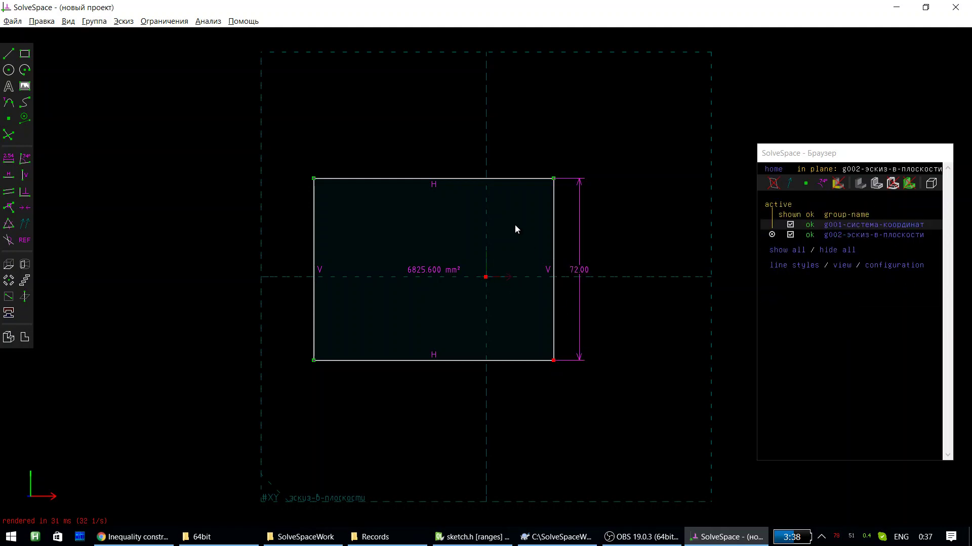
- Widen the rectangle by pulling its left side outward
left_click(486, 96)
key("Escape")
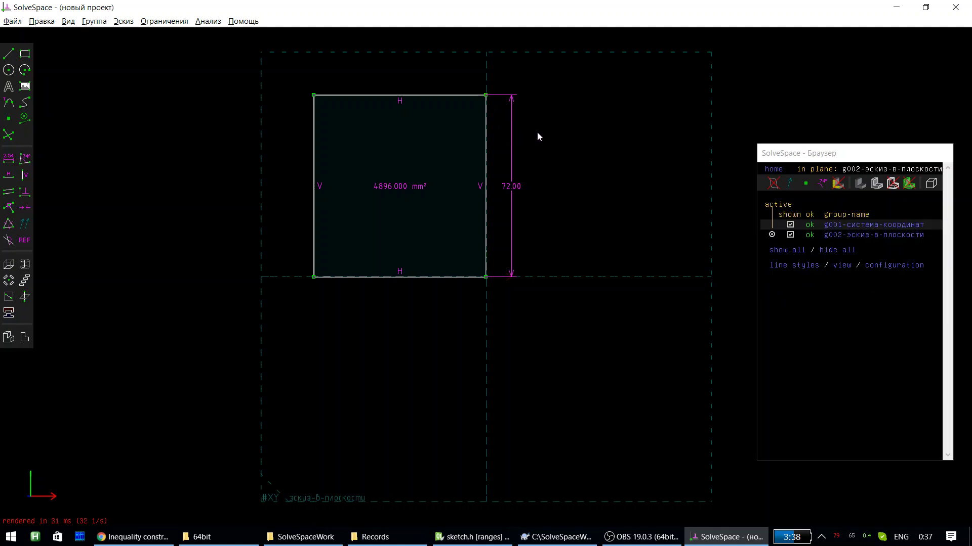
left_click_drag(313, 279, 251, 271)
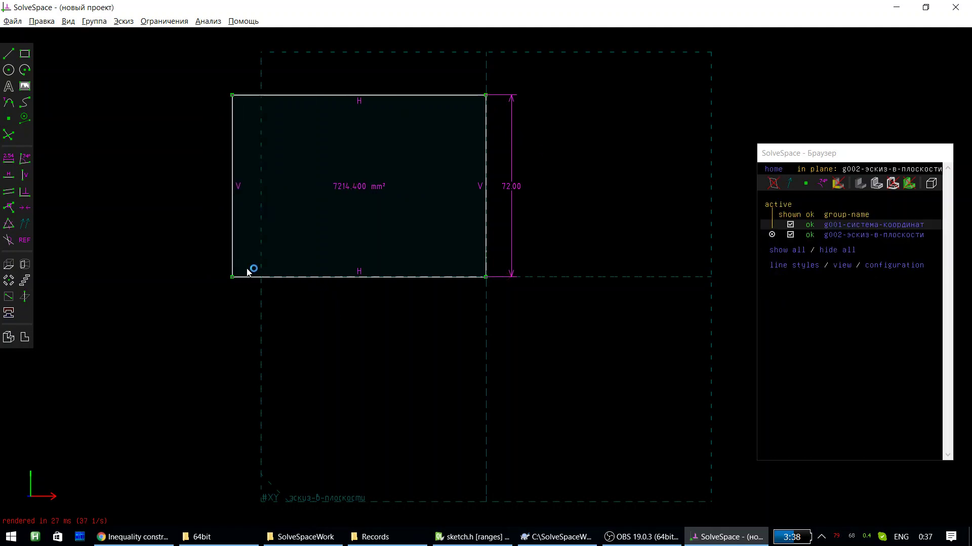
left_click(506, 187)
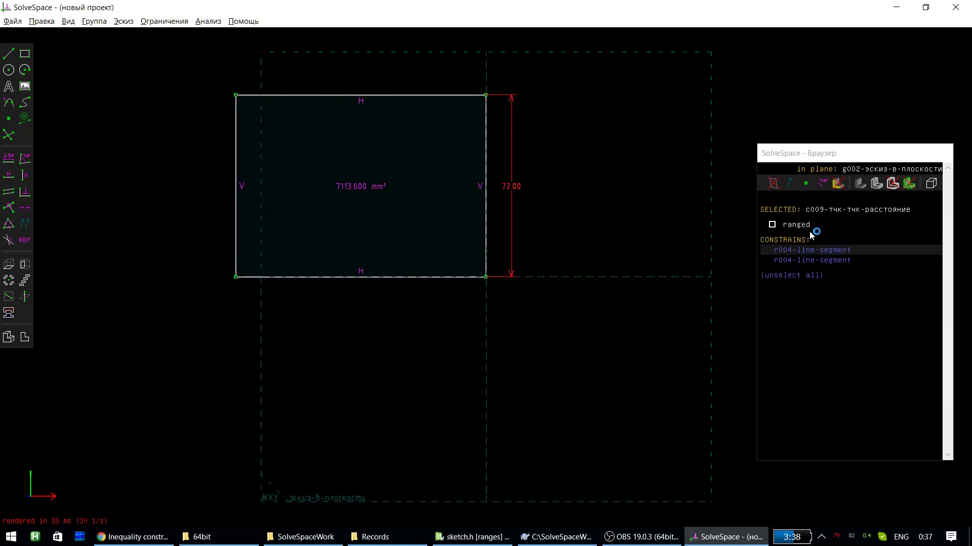
- Make the 72.00 right-edge dimension a 60–80 range, then drag the top-right corner
left_click(773, 225)
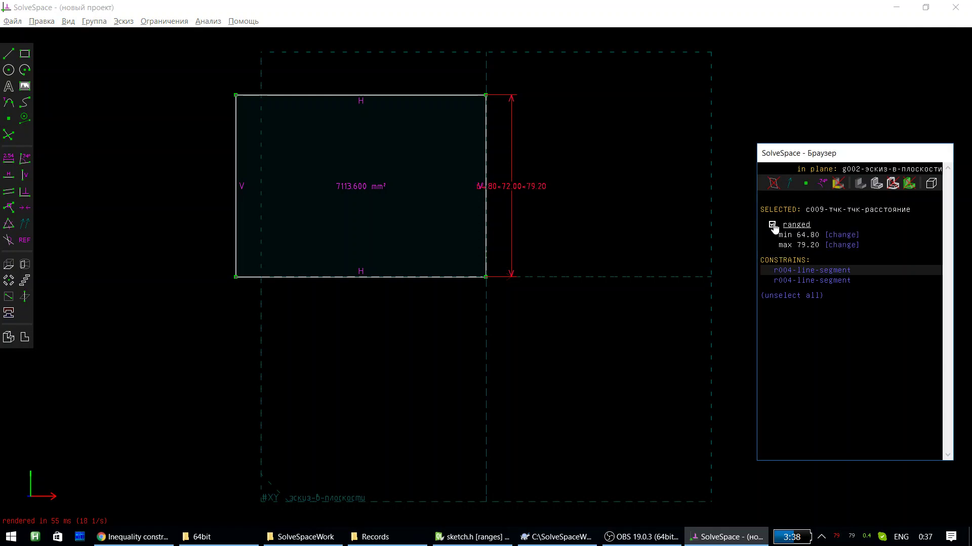
left_click(840, 235)
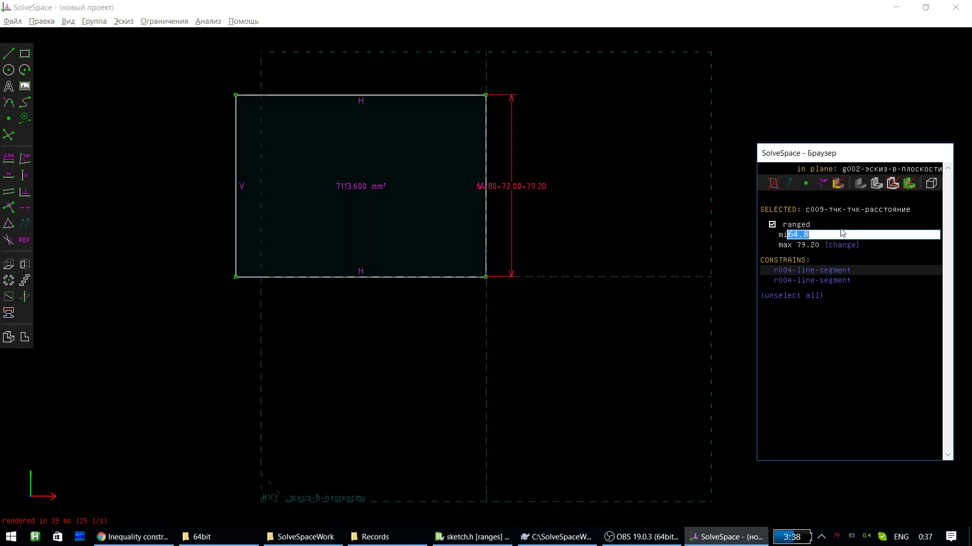
type("60")
key("Return")
left_click(844, 245)
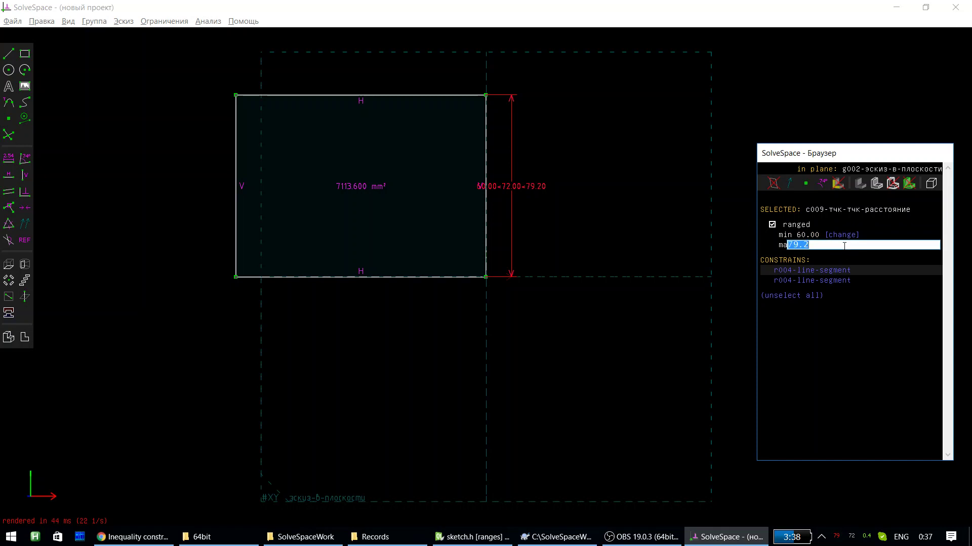
type("80")
key("Return")
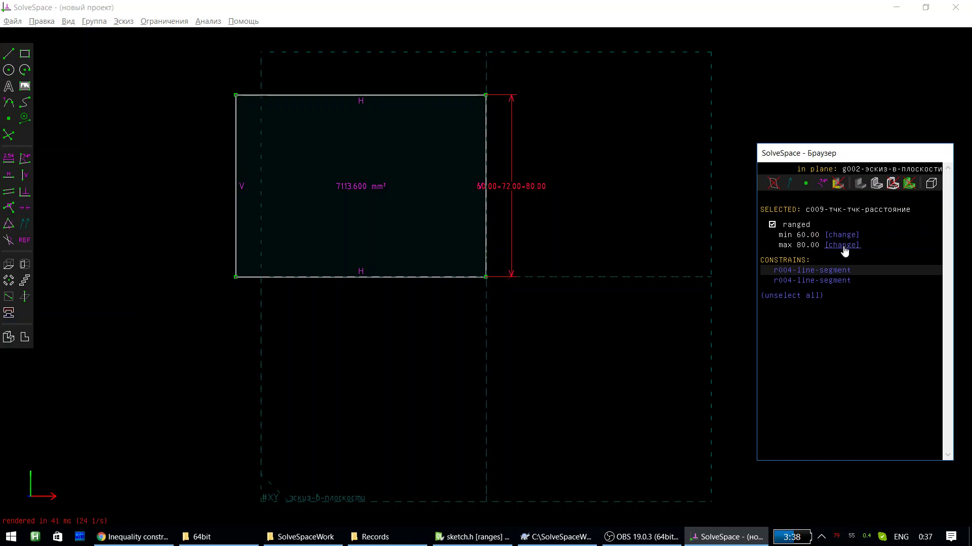
left_click_drag(511, 186, 567, 185)
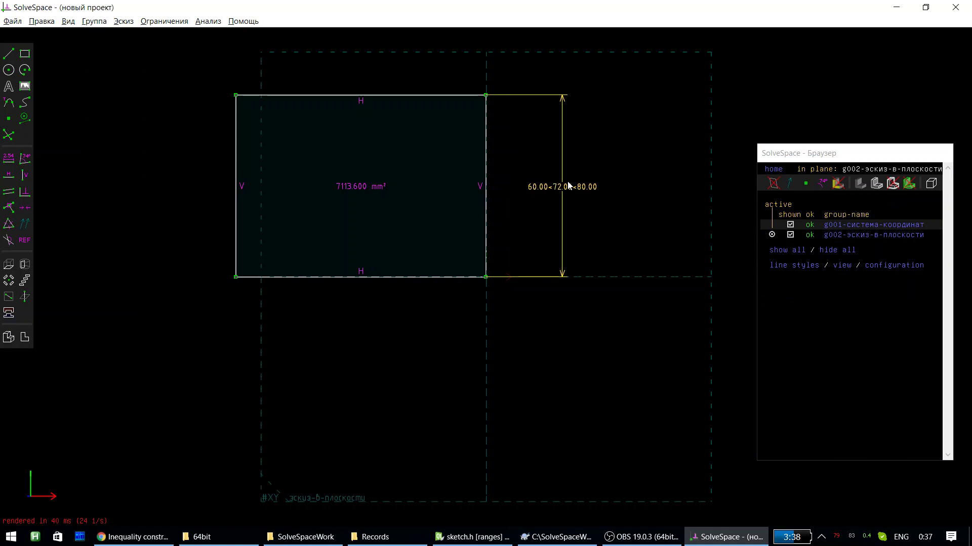
left_click_drag(486, 95, 492, 74)
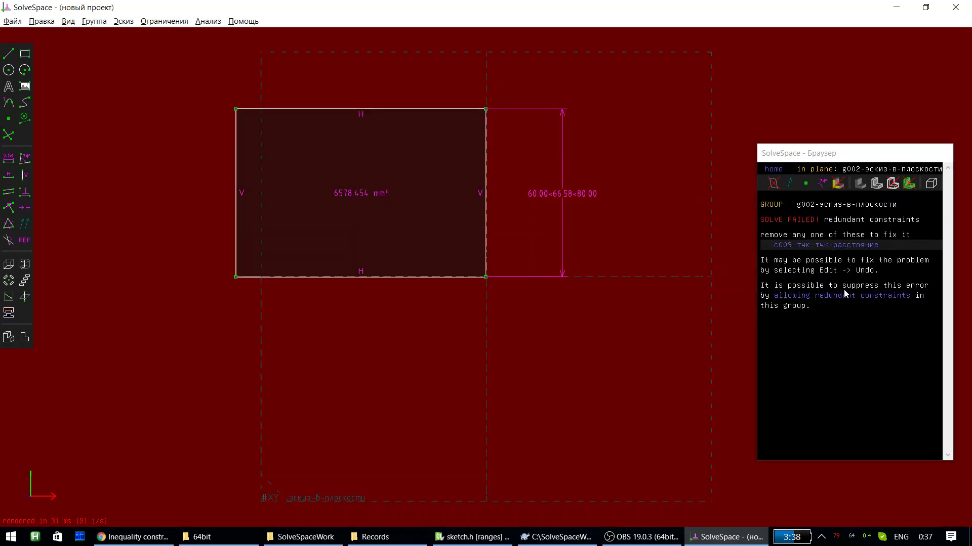
- Allow redundant constraints so the rectangle solves at height 60, then select the bottom edge
left_click(844, 296)
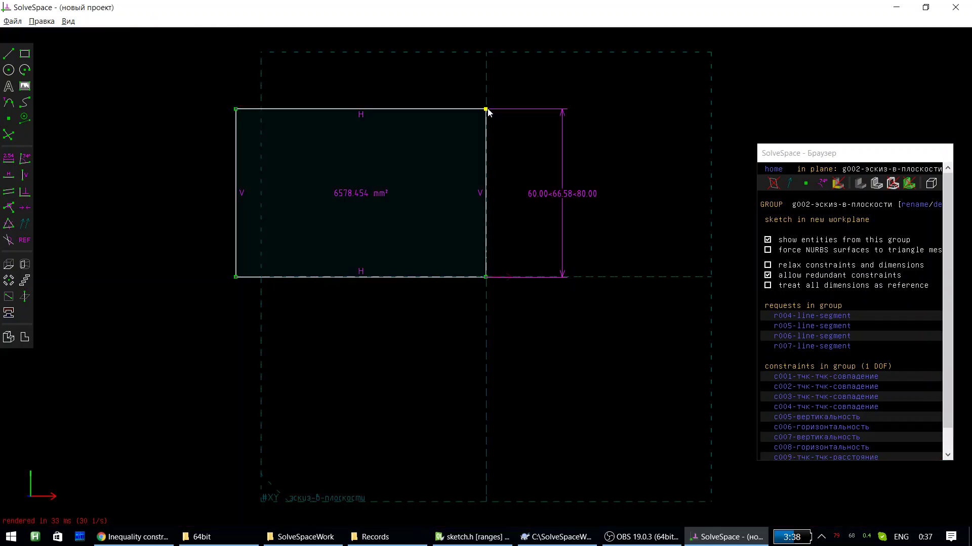
mouse_move(486, 109)
left_mouse_down()
mouse_move(490, 51)
mouse_move(493, 151)
mouse_move(481, 28)
mouse_move(495, 96)
mouse_move(503, 63)
mouse_move(504, 319)
left_mouse_up()
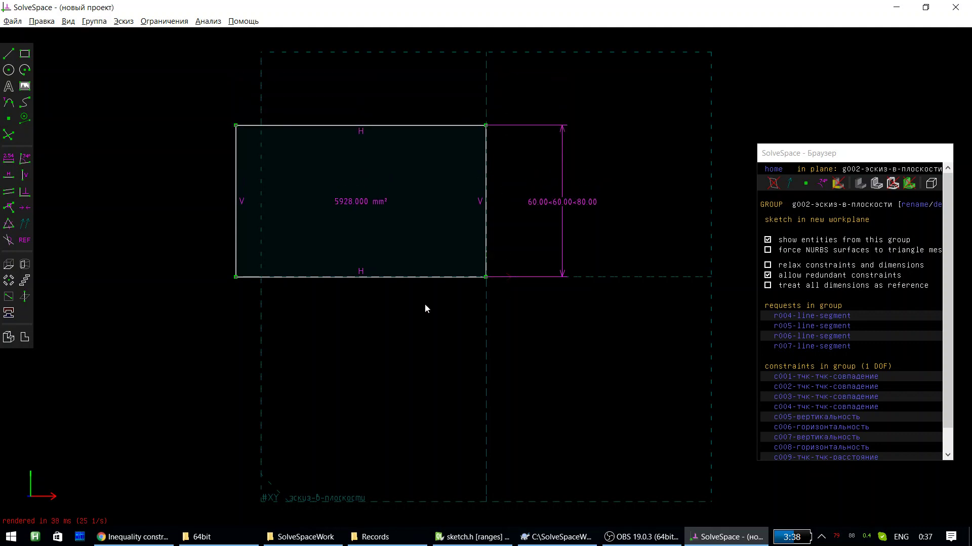
left_click(425, 278)
- Dimension the bottom edge (98.80) and make it a 60–80 range
key("d")
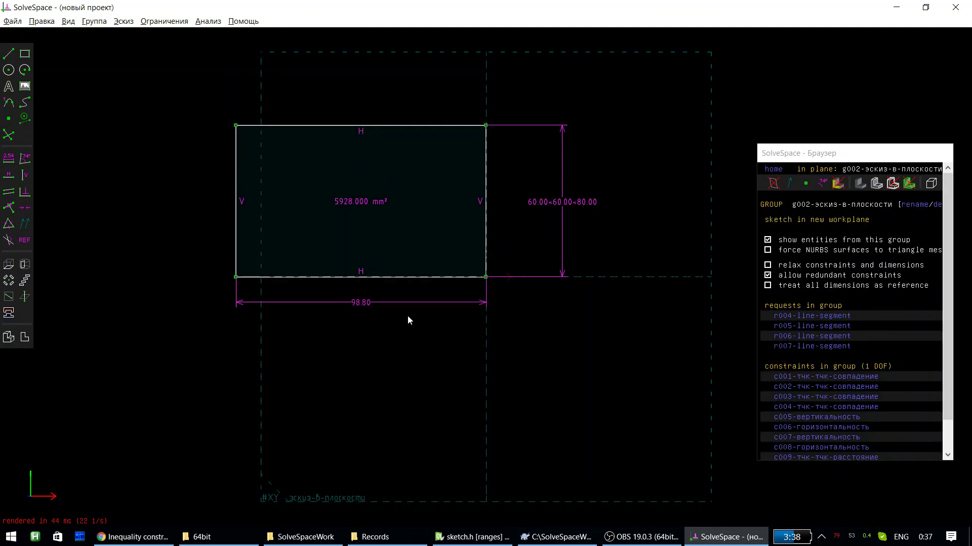
left_click(360, 305)
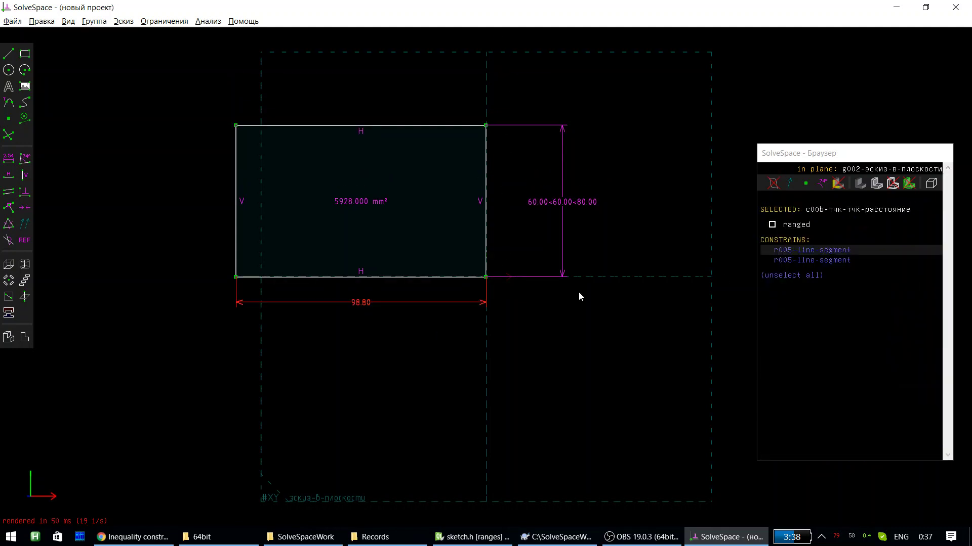
left_click(771, 226)
left_click(847, 235)
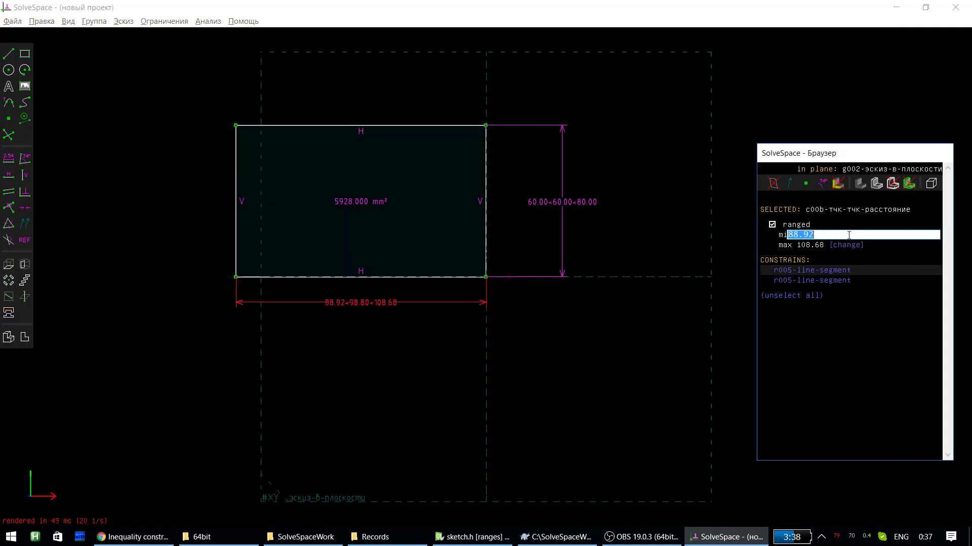
type("60")
key("Return")
left_click(849, 246)
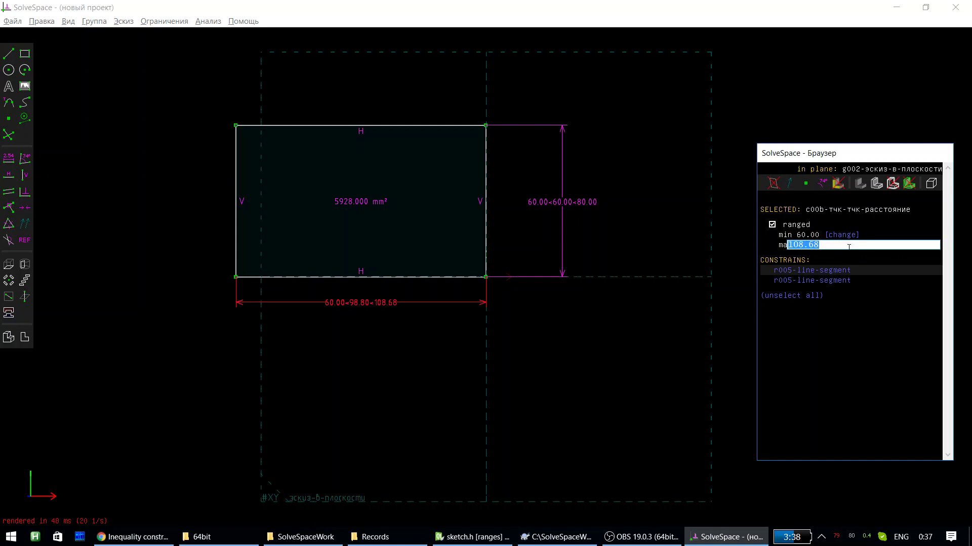
type("80")
key("Return")
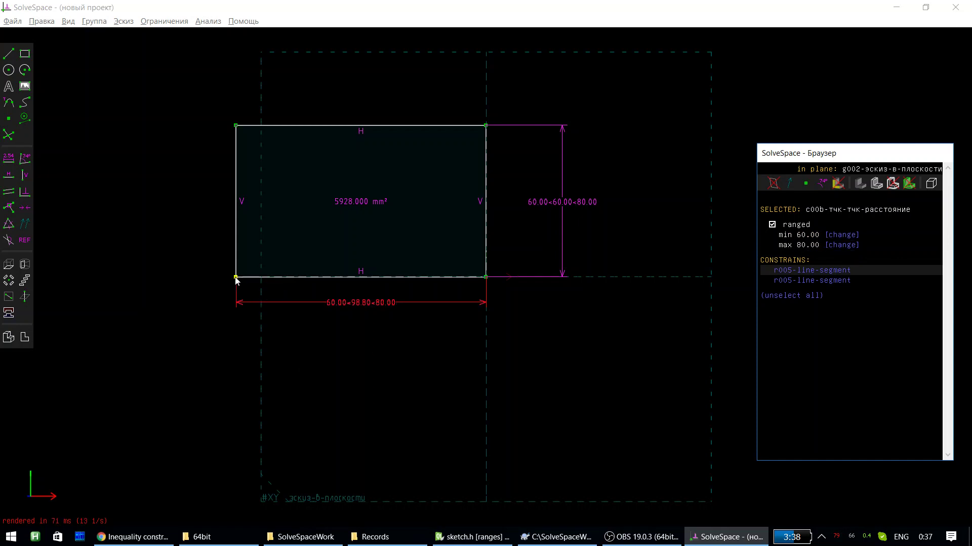
- Drag the left side between the width limits, ending as a 60×60 square
left_click_drag(235, 277, 314, 278)
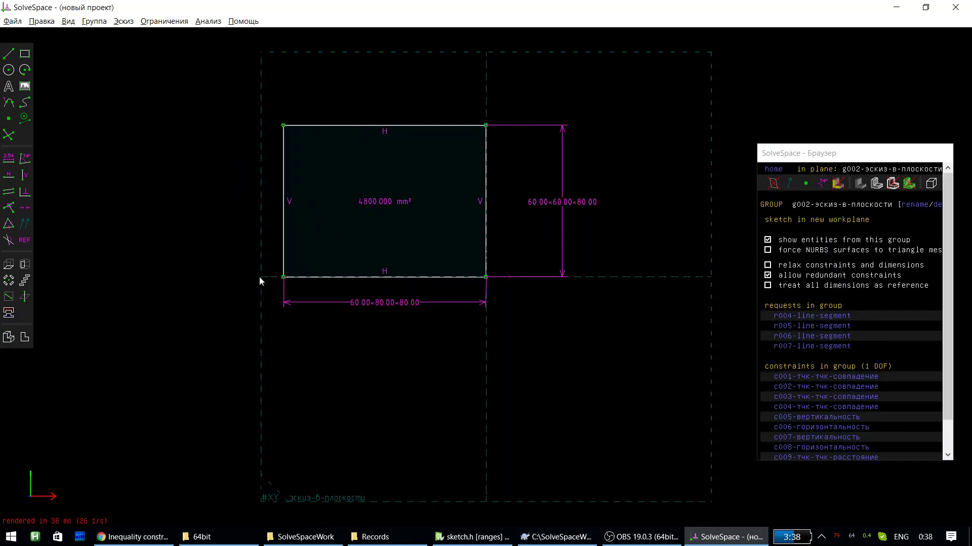
left_click_drag(315, 277, 282, 277)
left_click_drag(371, 287, 435, 323)
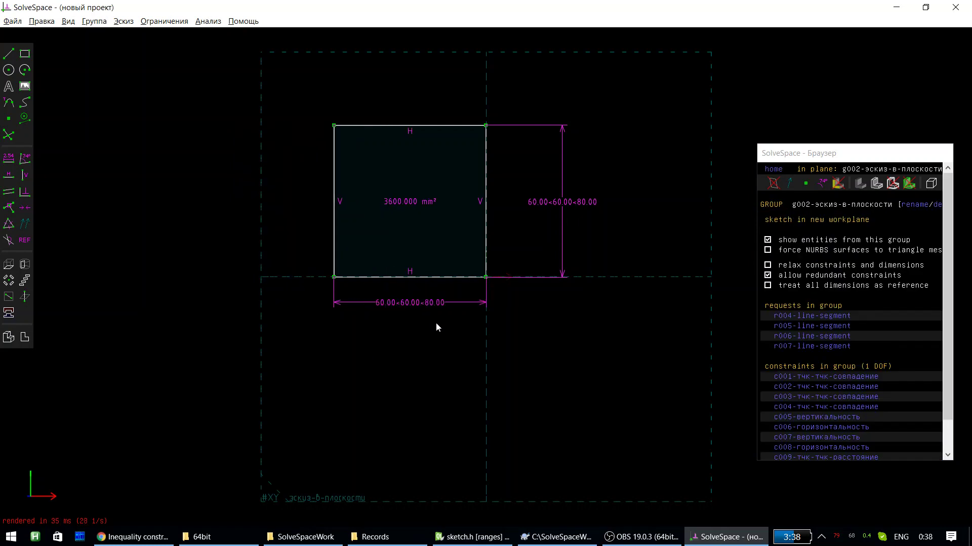
scroll(448, 354, "down", 1)
scroll(456, 349, "down", 3)
- Copy and paste the rectangle, placing the copy up and to the left
left_click_drag(313, 206, 542, 371)
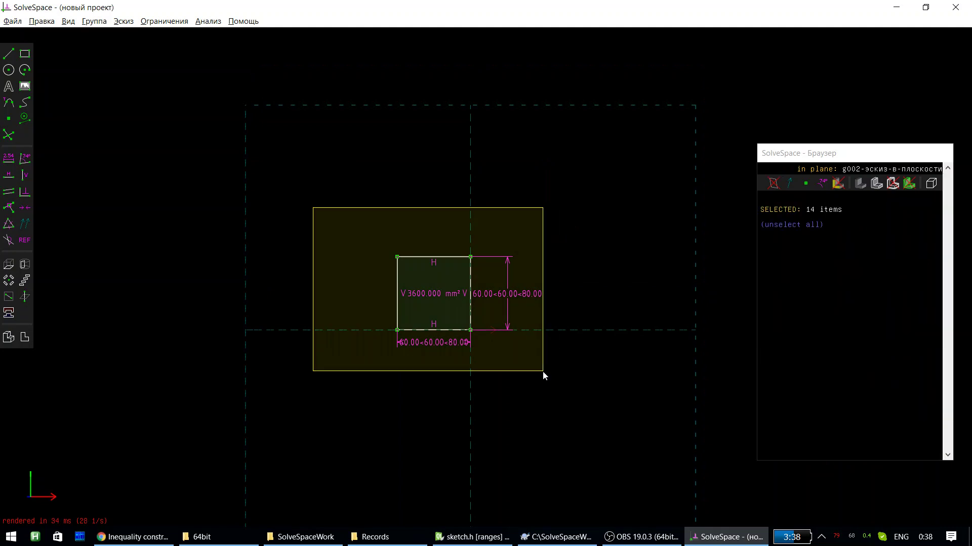
left_click(279, 165)
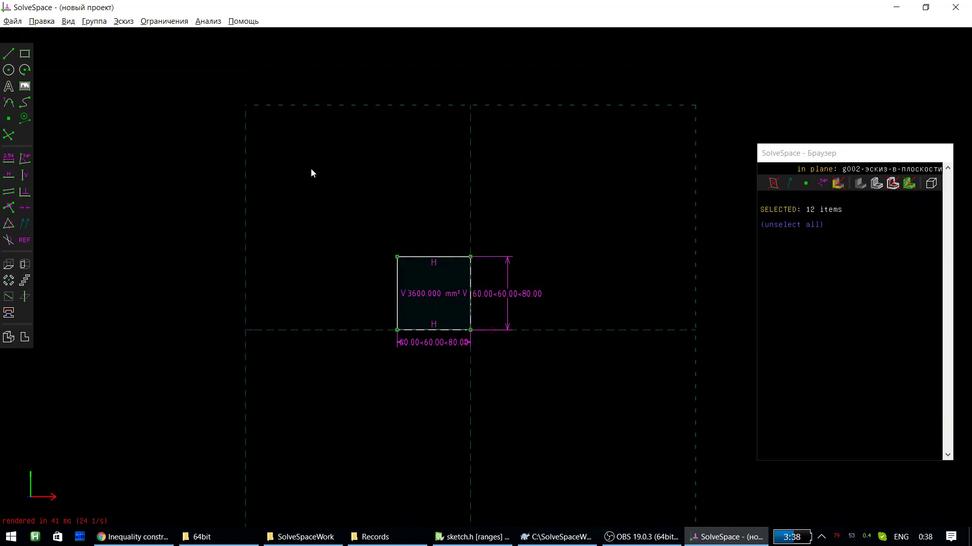
key("ctrl+v")
left_click_drag(431, 240, 303, 160)
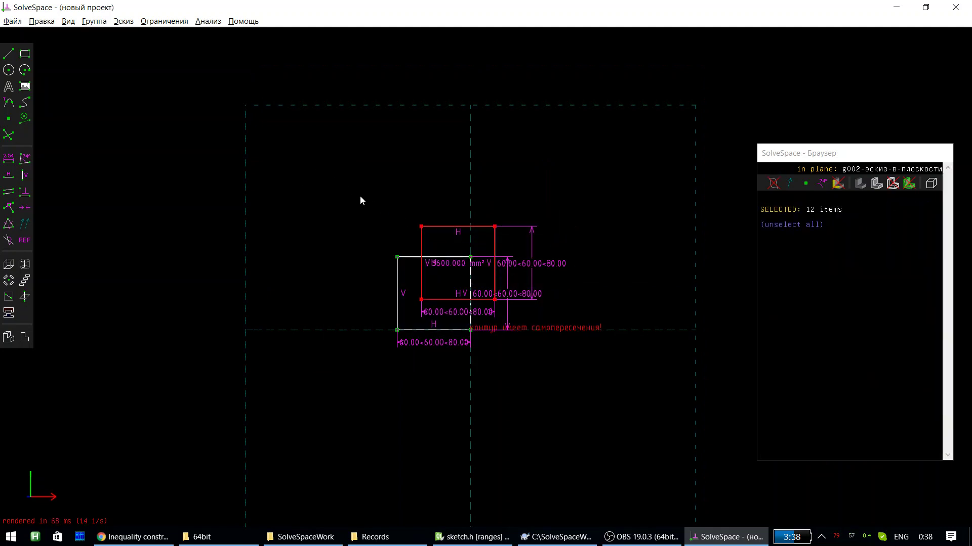
left_click(466, 222)
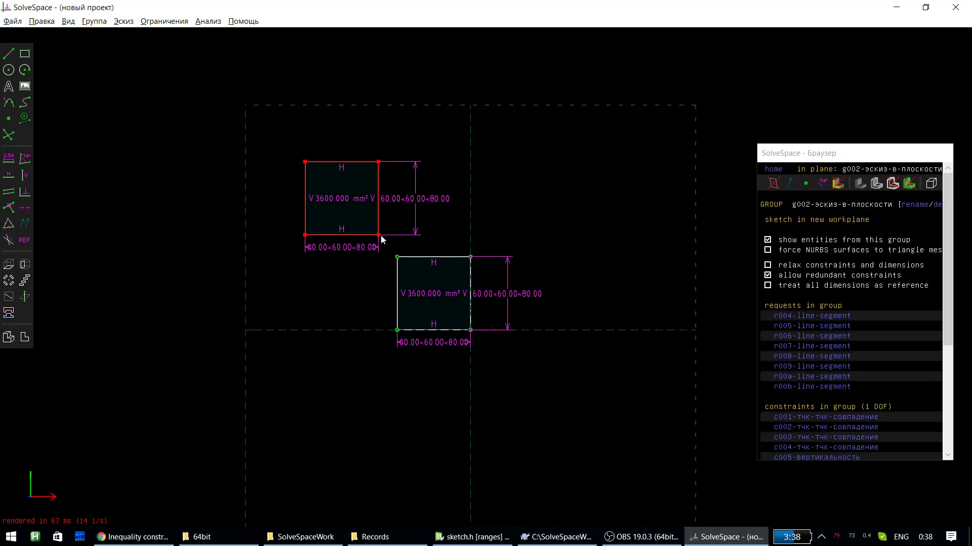
- Join the two rectangles' corners with a coincident constraint and drag the shared corner
left_click_drag(378, 235, 395, 255)
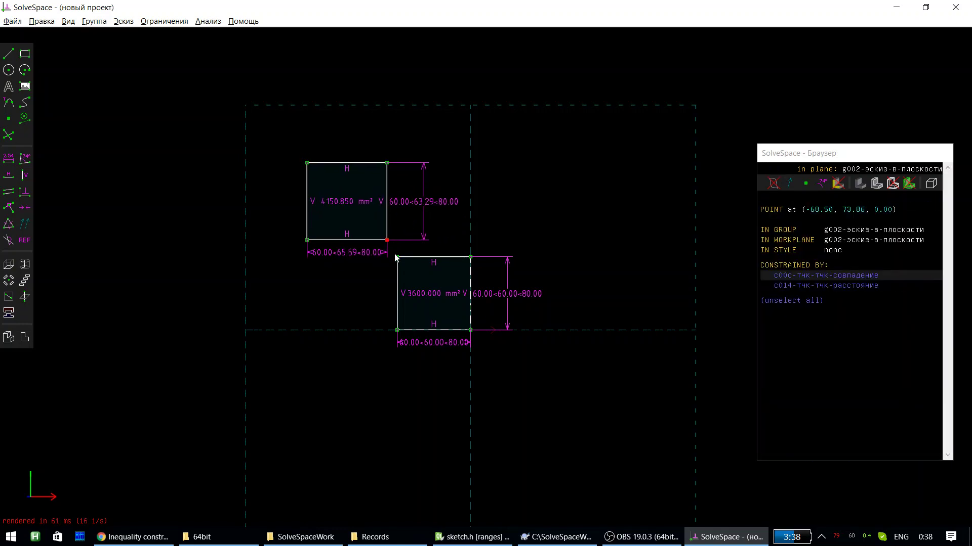
left_click(397, 258)
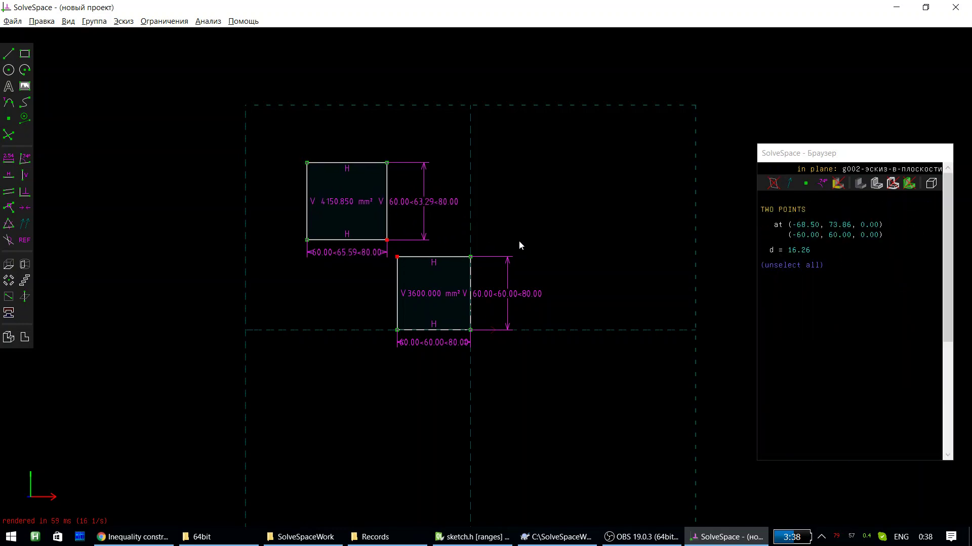
key("p")
left_click(308, 166)
mouse_move(309, 166)
left_mouse_down()
mouse_move(315, 192)
mouse_move(273, 130)
mouse_move(293, 152)
left_mouse_up()
- Box-select both rectangles and delete everything, dismissing the dependent-deletion notice
left_click_drag(237, 122, 534, 366)
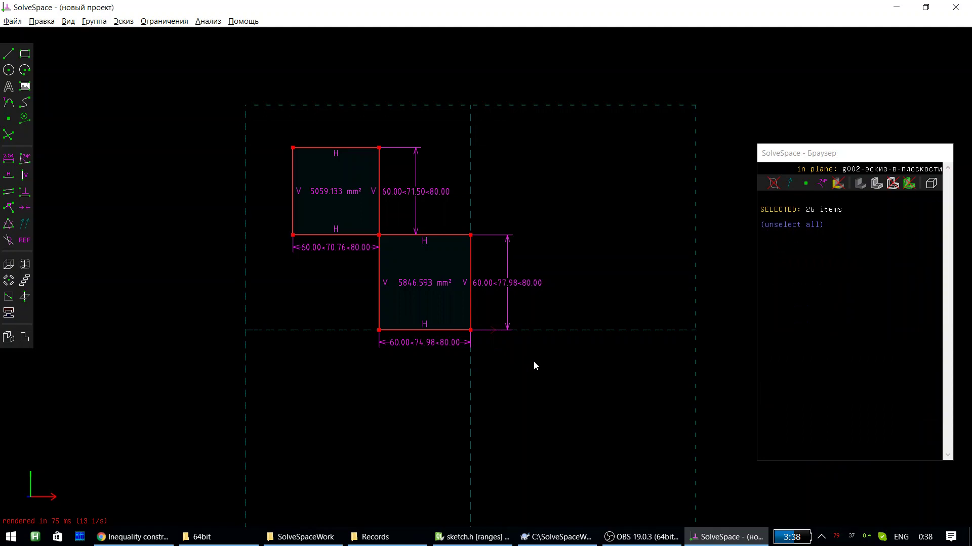
key("Delete")
left_click(165, 162)
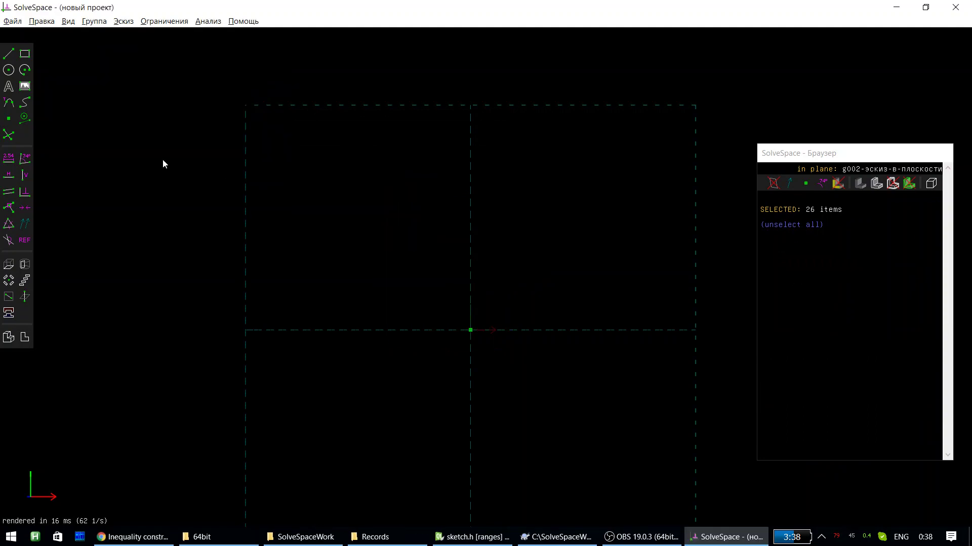
right_click_drag(545, 353, 499, 380)
- Face the workplane and draw a closed, tilted four-line outline
key("w")
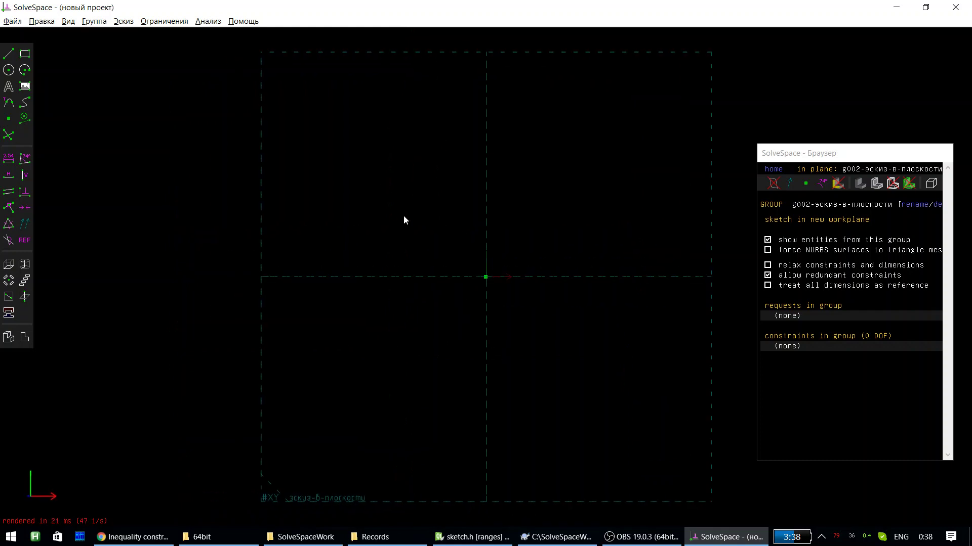
key("s")
left_click(361, 218)
left_click(447, 146)
left_click(481, 180)
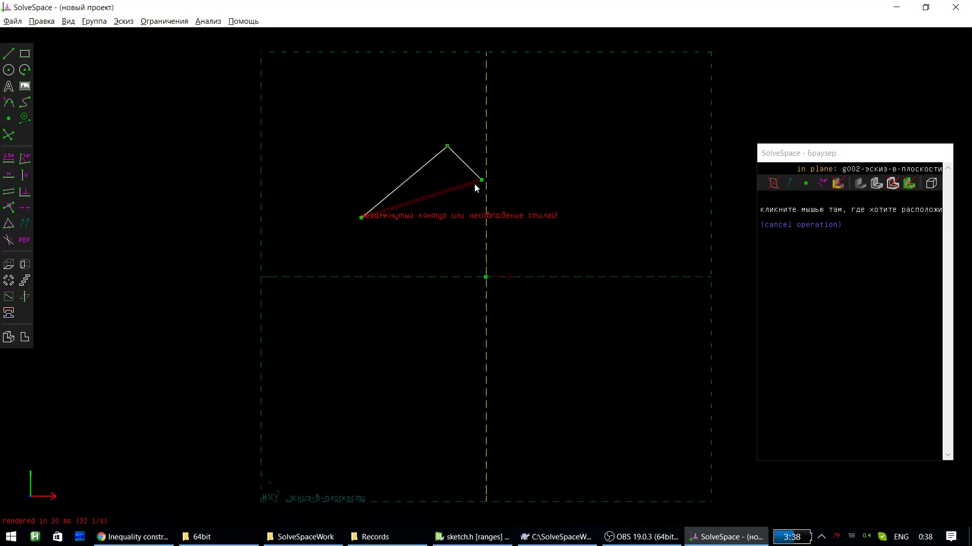
left_click(406, 243)
left_click(361, 218)
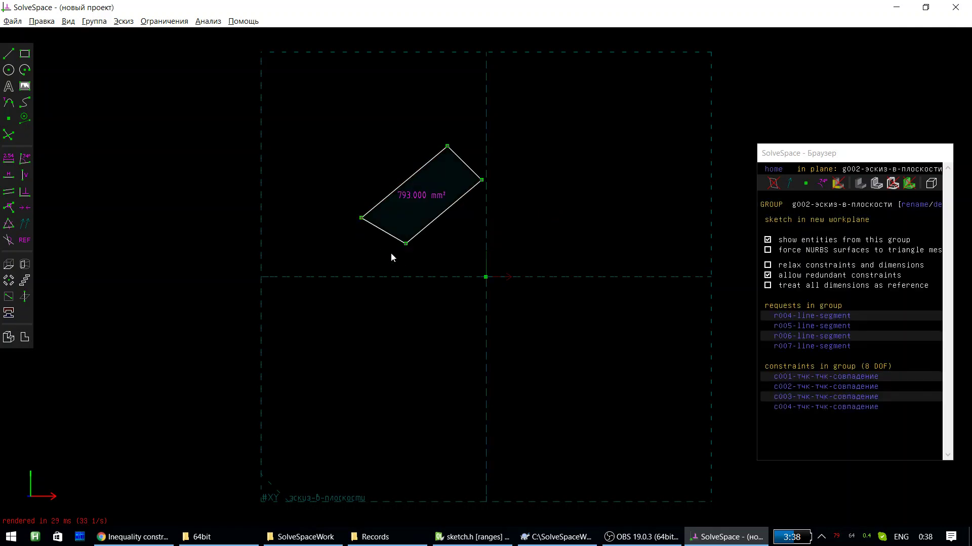
- Make both pairs of opposite edges parallel and two adjacent edges perpendicular
left_click(451, 198)
left_click(466, 166)
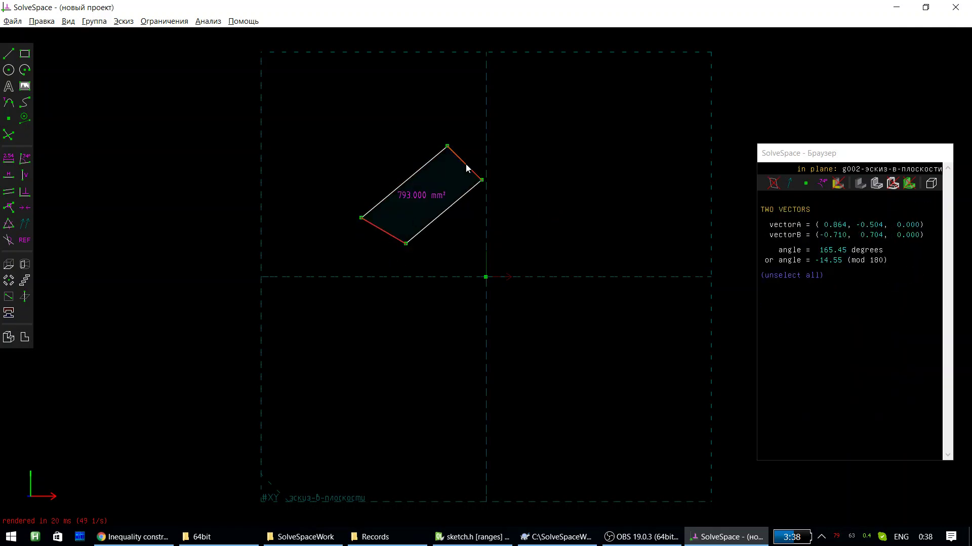
key("p")
left_click(466, 194)
left_click(425, 166)
key("p")
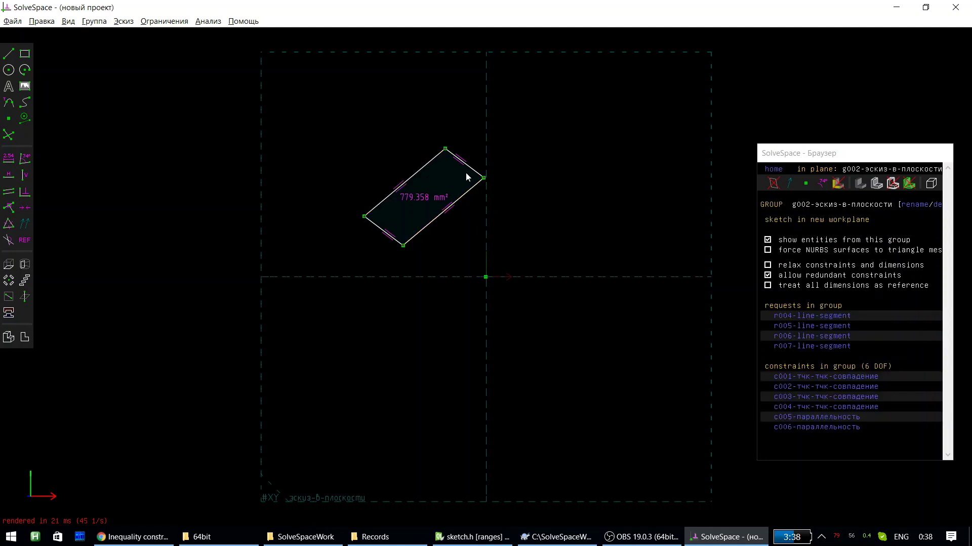
left_click(464, 164)
left_click(472, 189)
key("bracketleft")
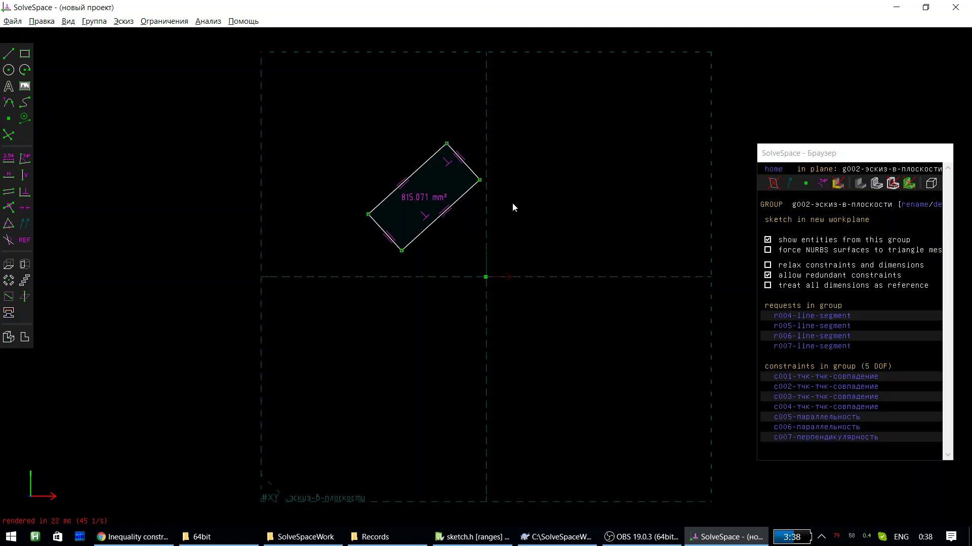
- Reshape and rotate the rectangle by dragging its right corner
left_click(480, 181)
left_click_drag(480, 180, 451, 183)
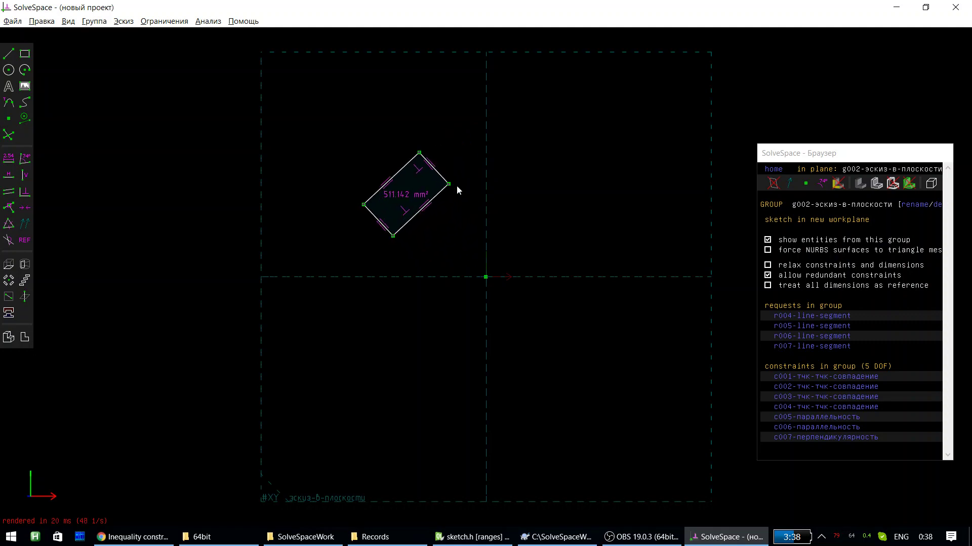
mouse_move(451, 183)
left_mouse_down()
mouse_move(431, 167)
mouse_move(453, 175)
left_mouse_up()
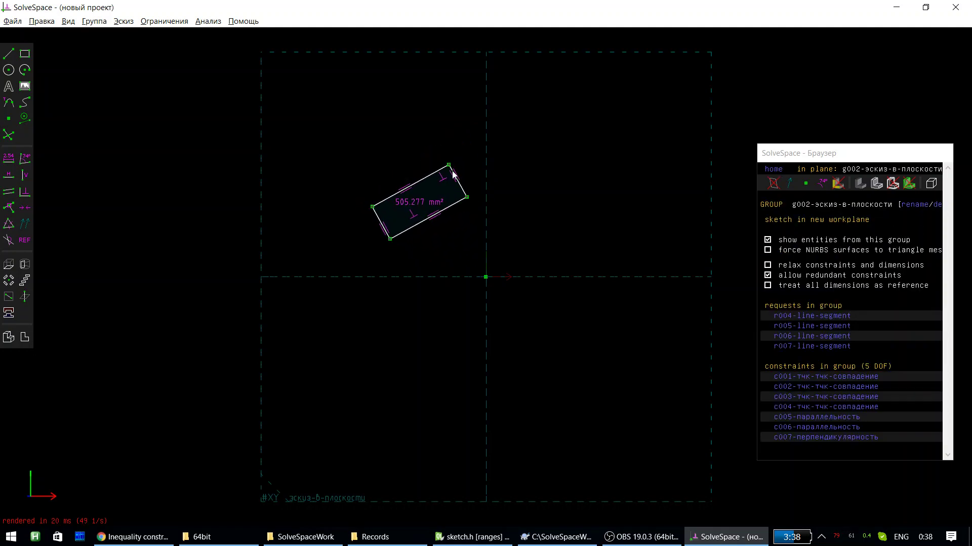
left_click(464, 190)
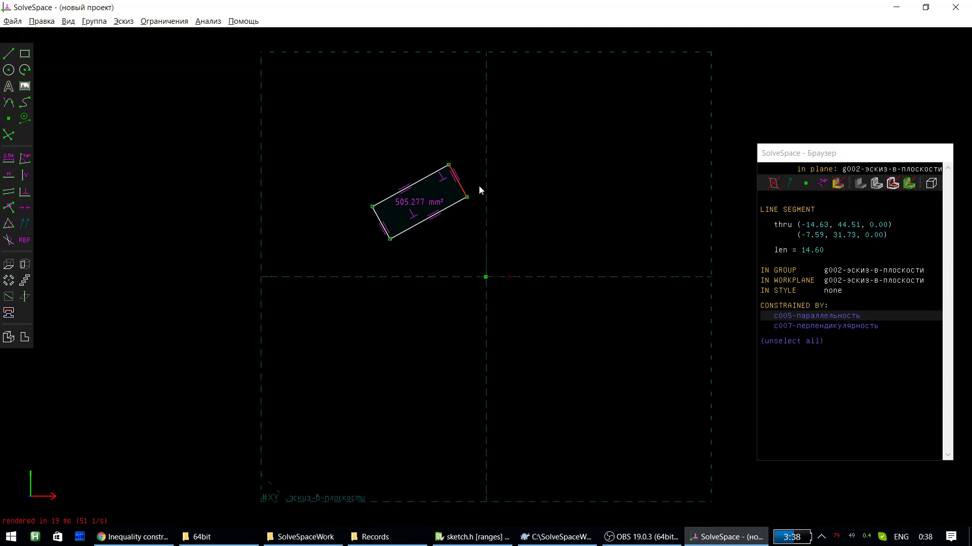
- Dimension the short edge and change it from 14.60 to 10
key("d")
left_click_drag(445, 194, 493, 156)
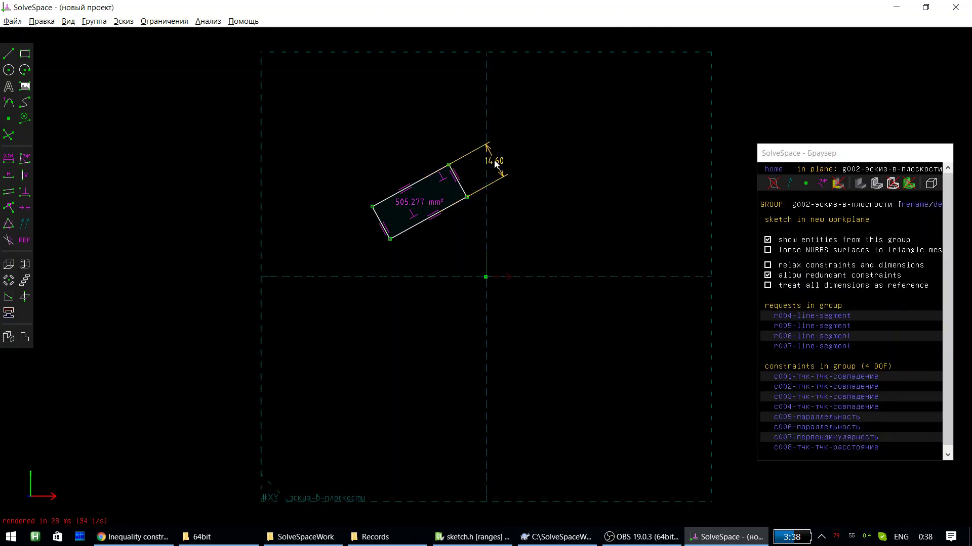
double_click(493, 158)
type("10")
key("Return")
- Rotate the rectangle by its left corner and add a 42.17 long-edge dimension below it
left_click(373, 217)
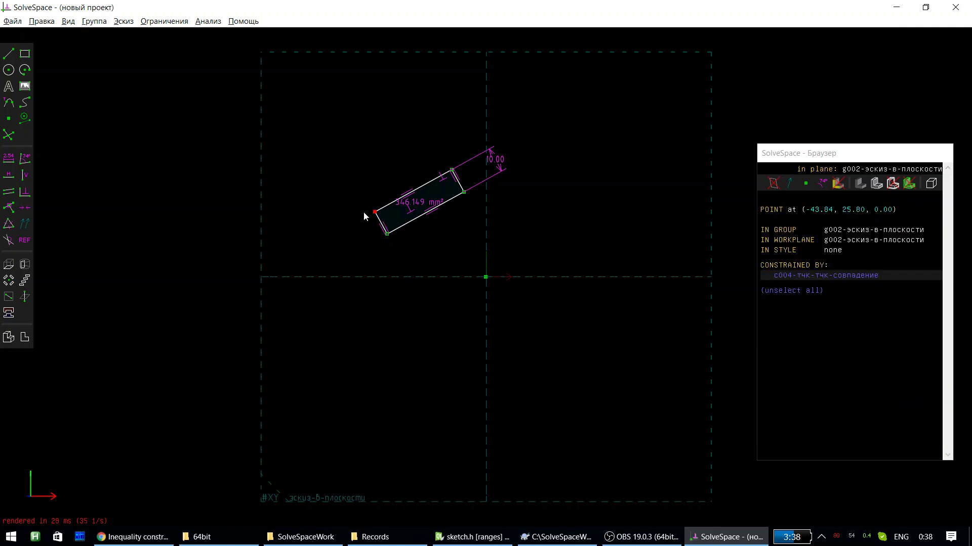
left_click_drag(364, 212, 354, 205)
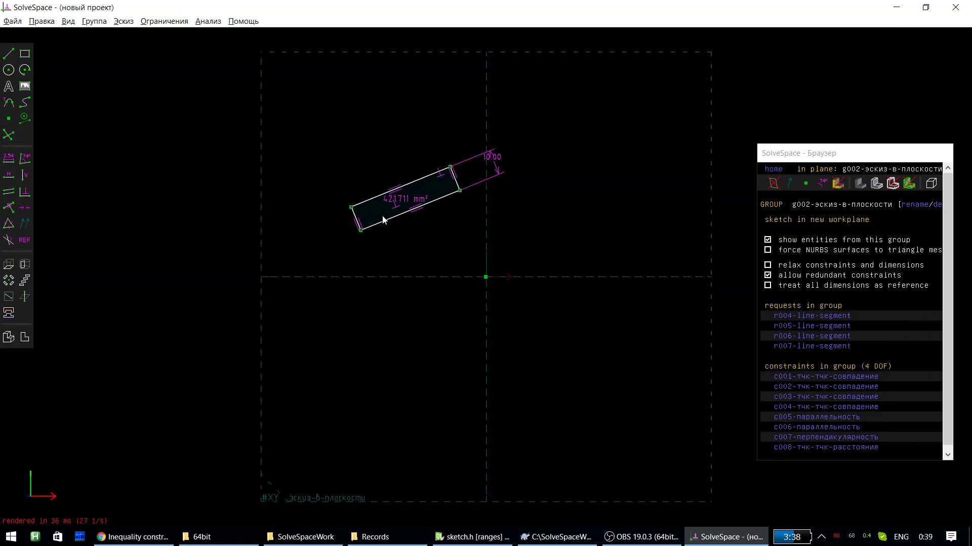
left_click(396, 216)
key("d")
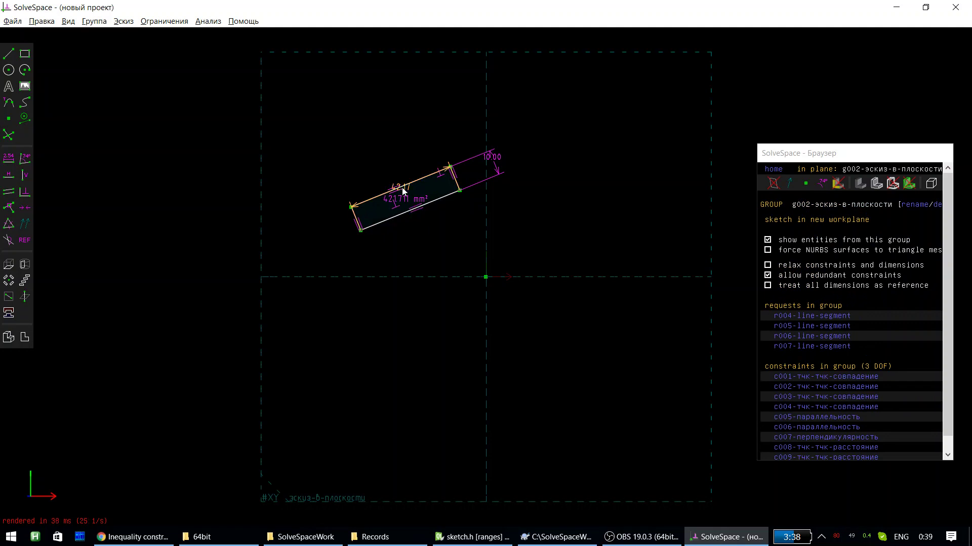
scroll(430, 233, "up", 1)
scroll(434, 238, "up", 1)
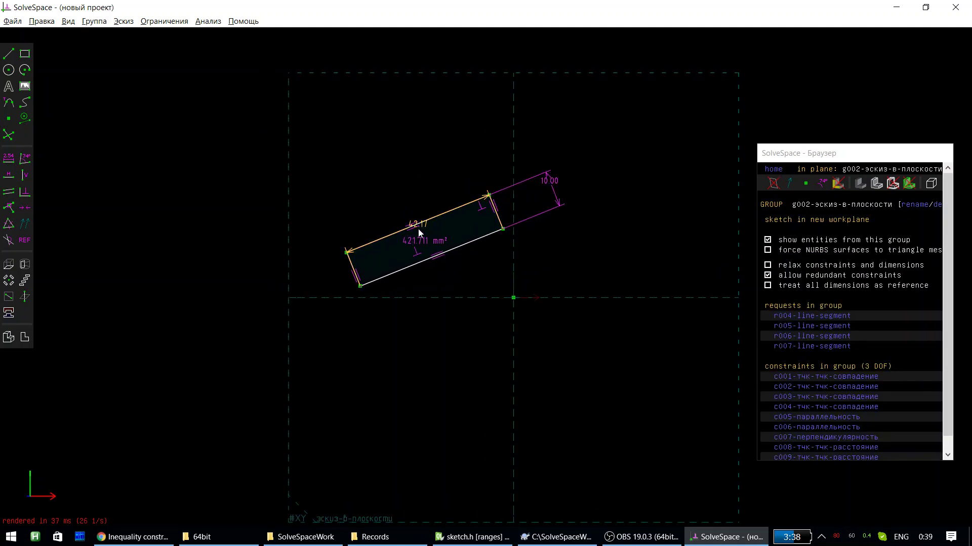
mouse_move(418, 229)
left_mouse_down()
mouse_move(415, 203)
mouse_move(448, 267)
mouse_move(440, 280)
left_mouse_up()
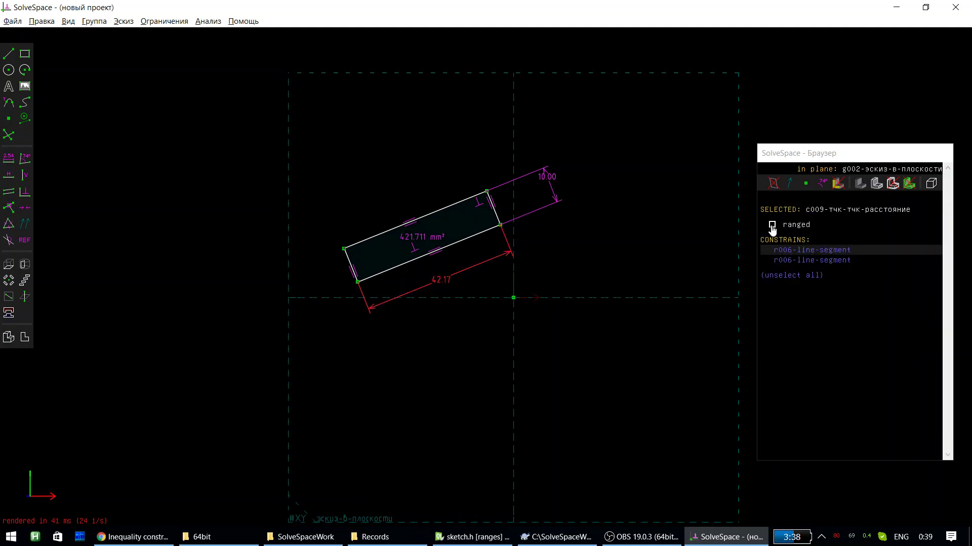
- Make the long-side dimension a 30–40 range and drag the corner to test it
left_click(771, 224)
left_click(842, 236)
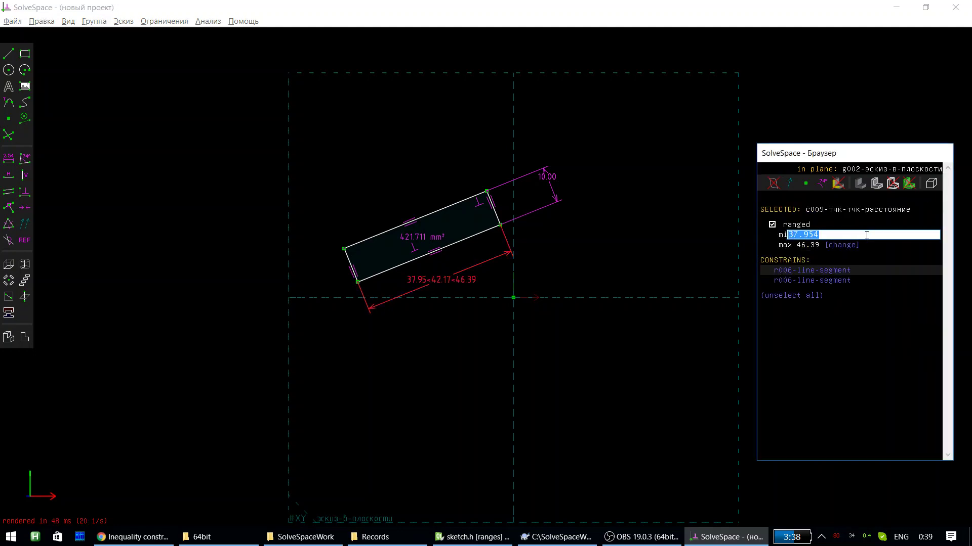
type("30")
key("Return")
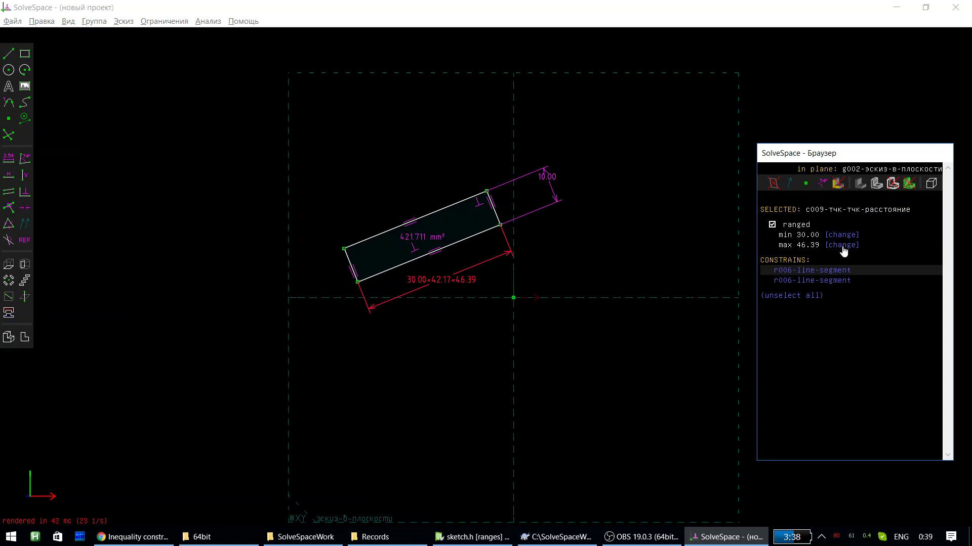
left_click(843, 248)
type("40")
key("Return")
mouse_move(500, 225)
left_mouse_down()
mouse_move(443, 253)
mouse_move(548, 227)
mouse_move(506, 171)
mouse_move(512, 194)
mouse_move(581, 175)
left_mouse_up()
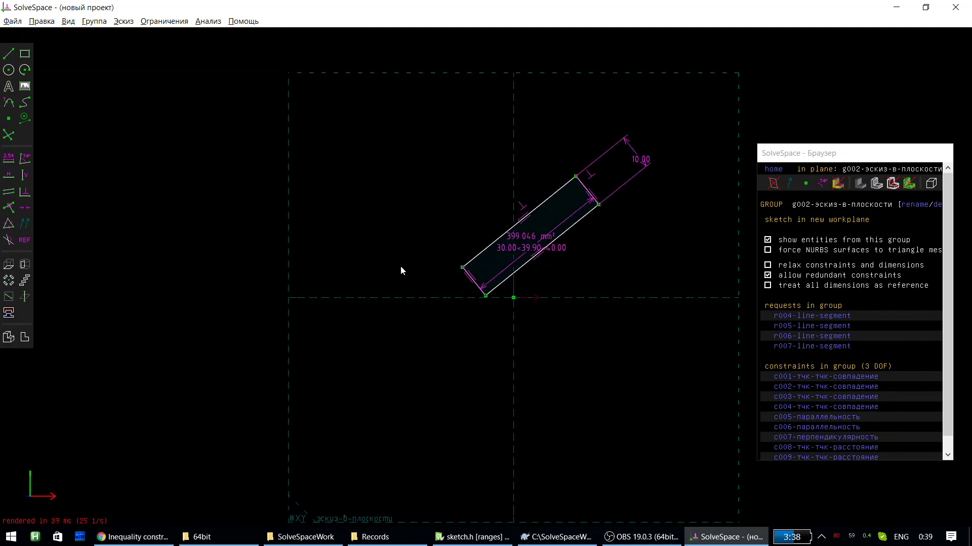
- Rotate the rectangle flatter and draw a small circle to its left
left_click_drag(456, 269, 445, 214)
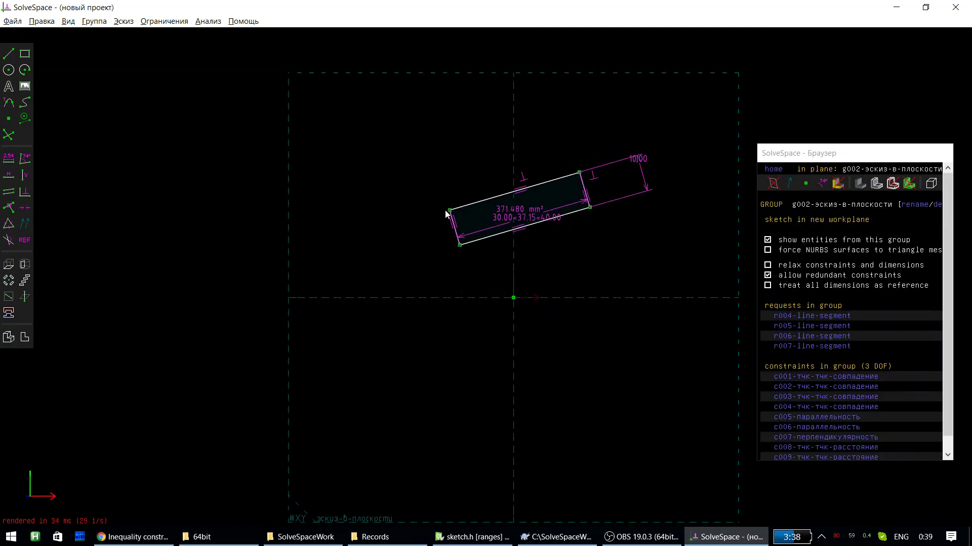
key("c")
left_click(399, 236)
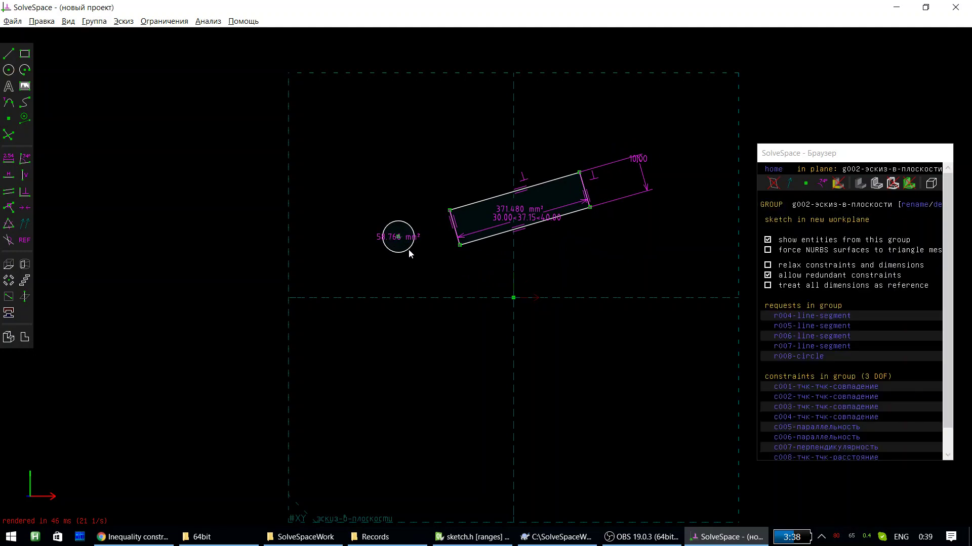
left_click(410, 246)
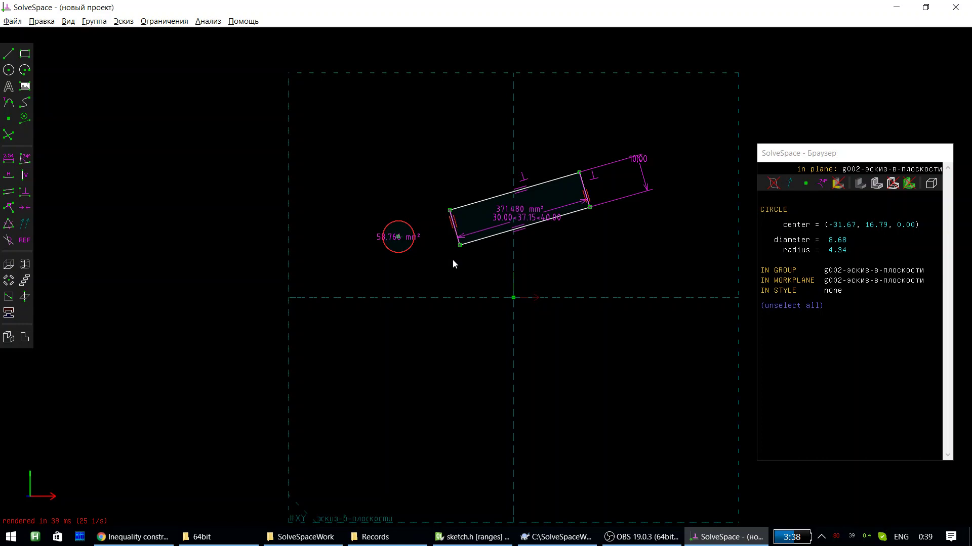
- Twice try an Equal constraint between the circle and the short left edge, dismissing each error
scroll(452, 259, "up", 2)
left_click(455, 246)
left_click(455, 213)
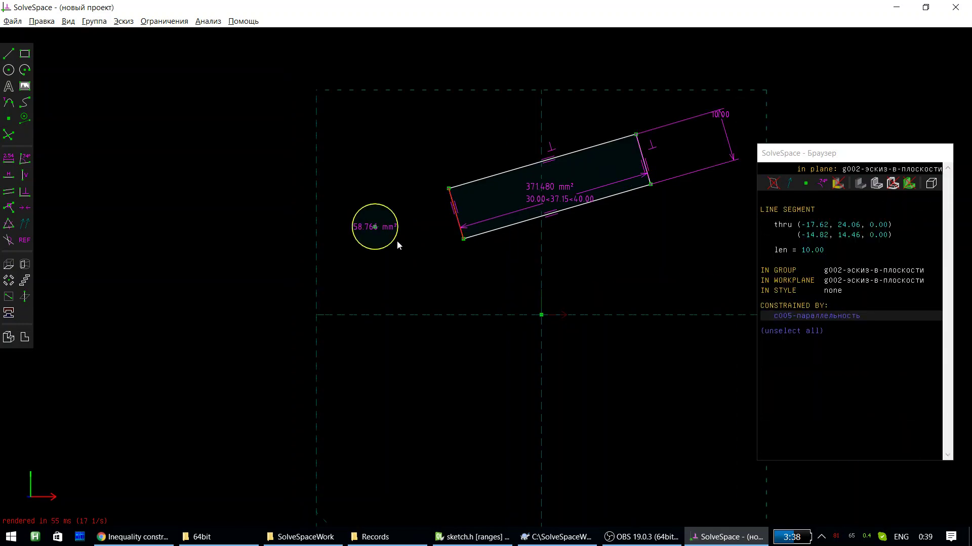
left_click(397, 242)
key("q")
left_click(403, 192)
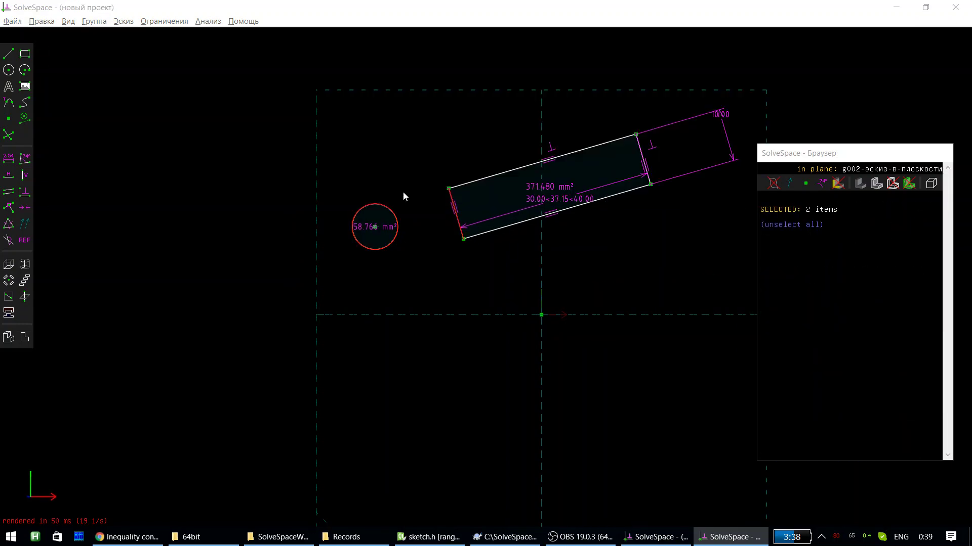
left_click(445, 266)
left_click(455, 225)
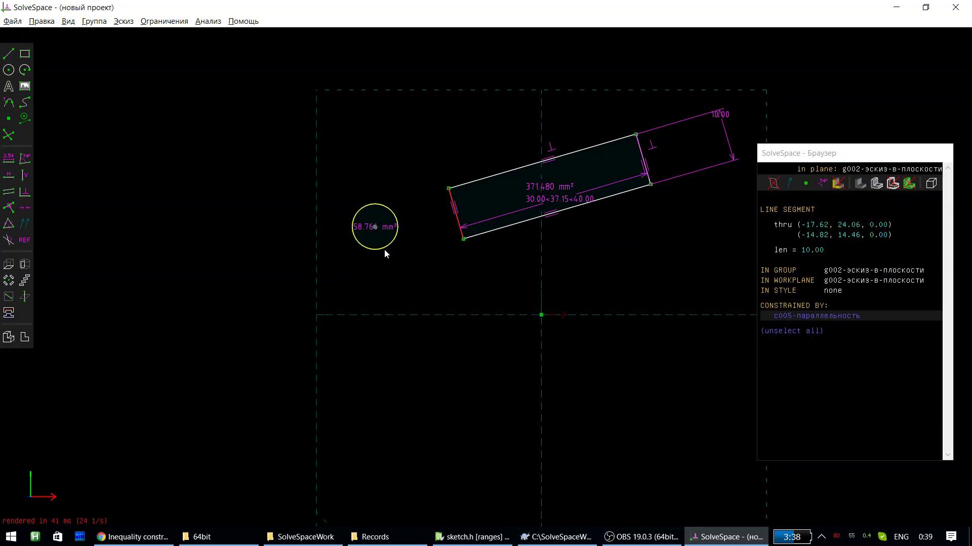
left_click(387, 245)
key("q")
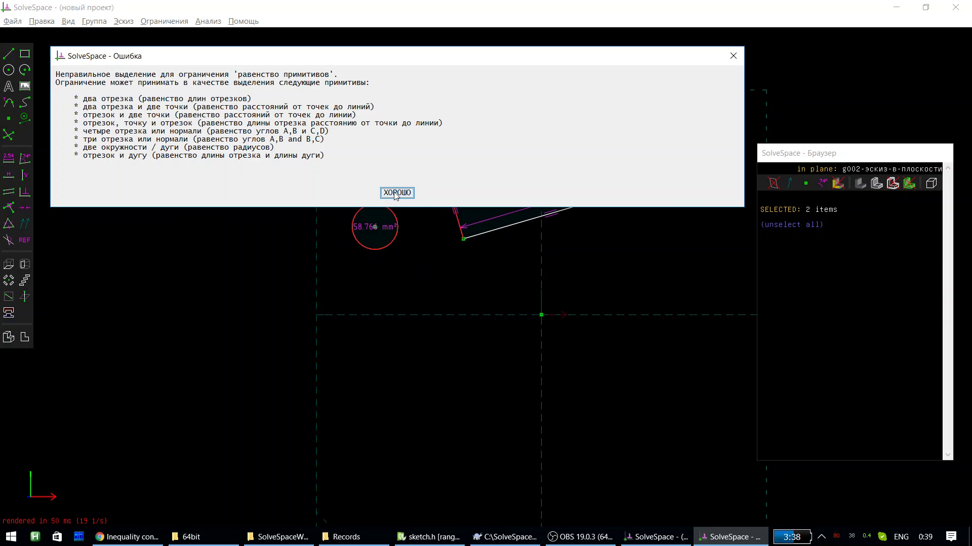
left_click(396, 193)
- Try making the rectangle's right end edge equal to the circle, triggering the invalid-selection error
left_click(444, 236)
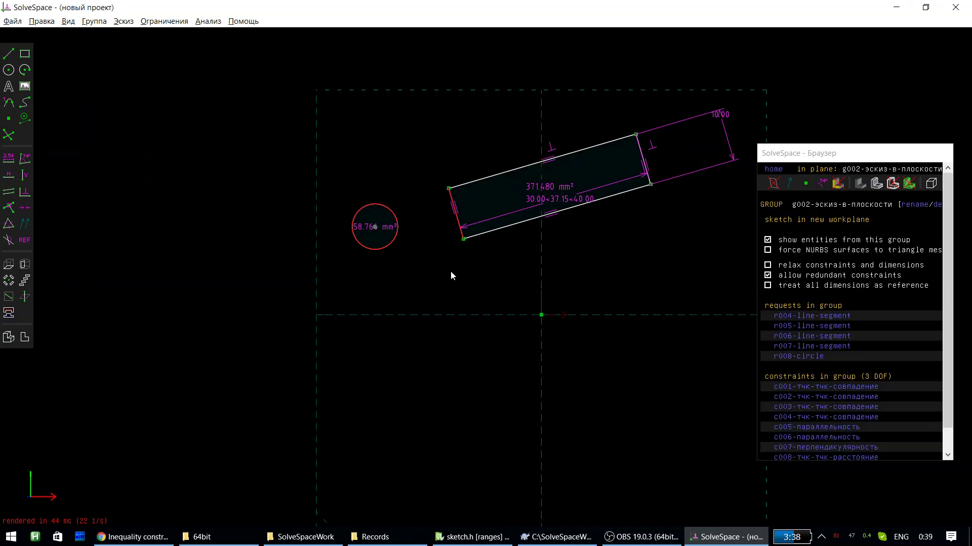
scroll(450, 249, "up", 2)
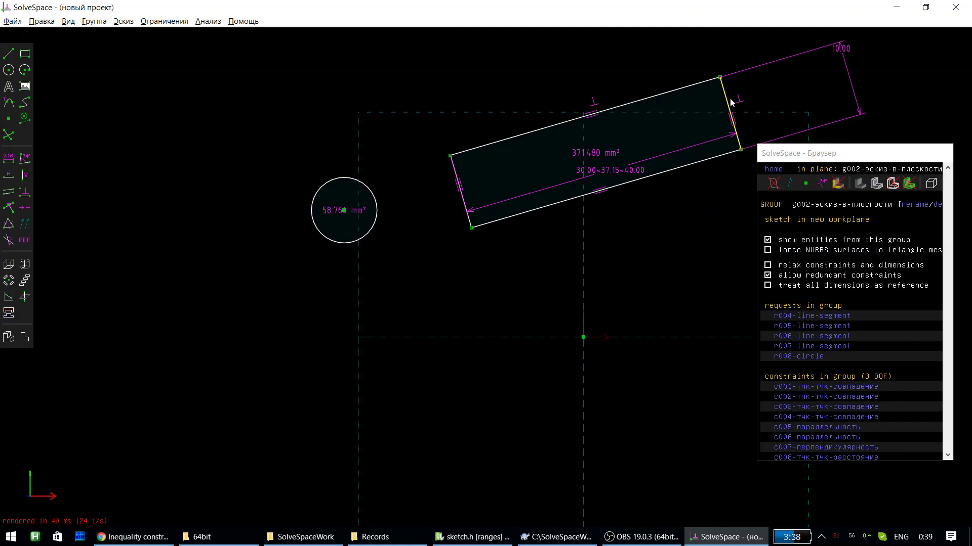
left_click(731, 103)
left_click(378, 216)
key("q")
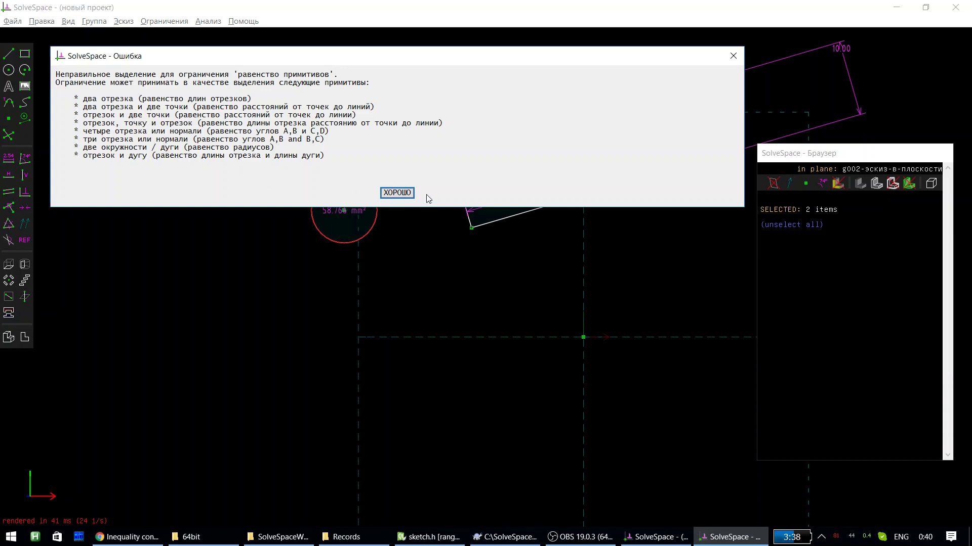
- Move the circle beside the rectangle's left end and set its diameter to 10
left_click(396, 193)
key("Escape")
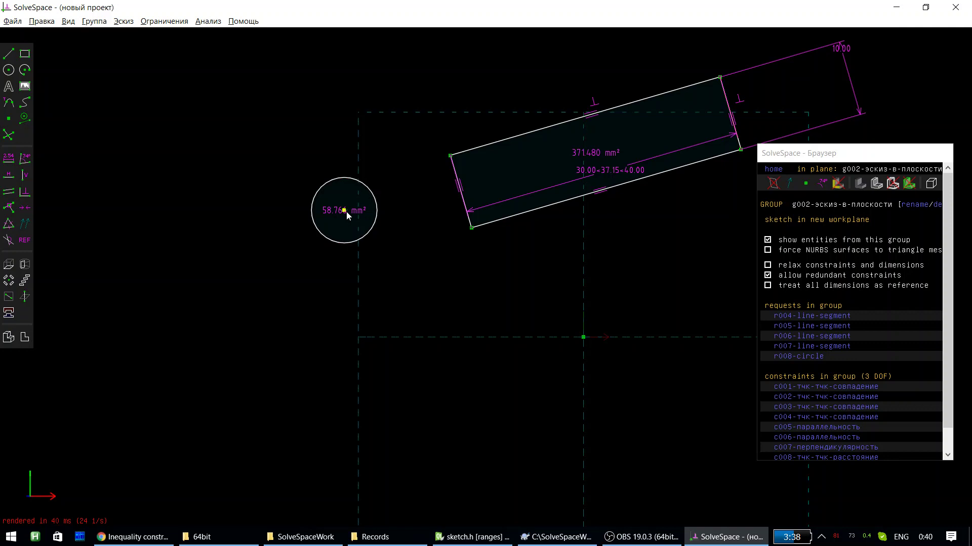
left_click_drag(346, 214, 404, 208)
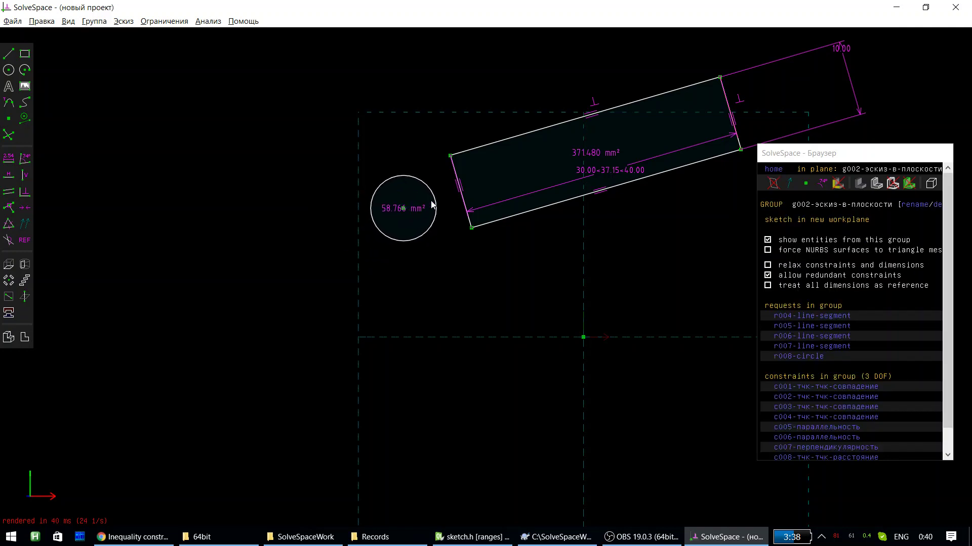
left_click(436, 202)
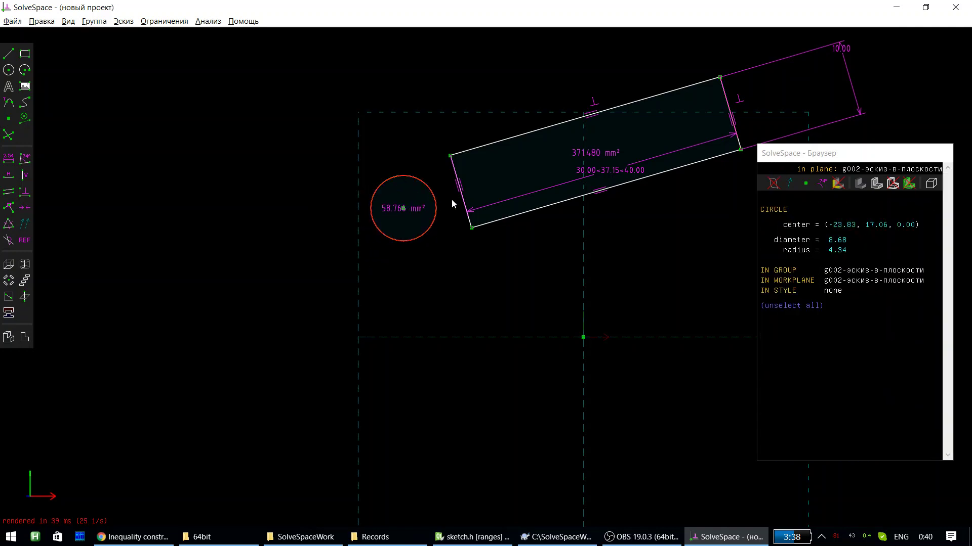
key("Escape")
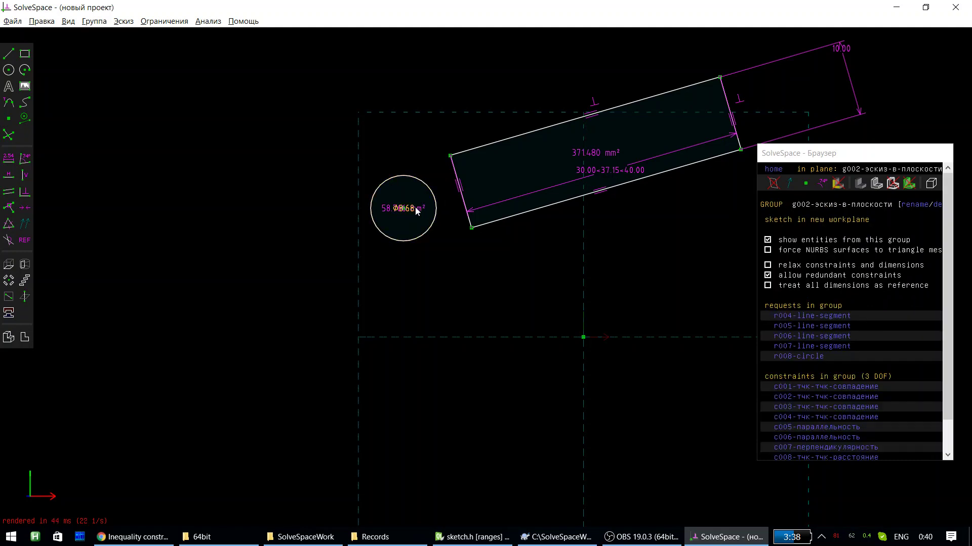
left_click(416, 210)
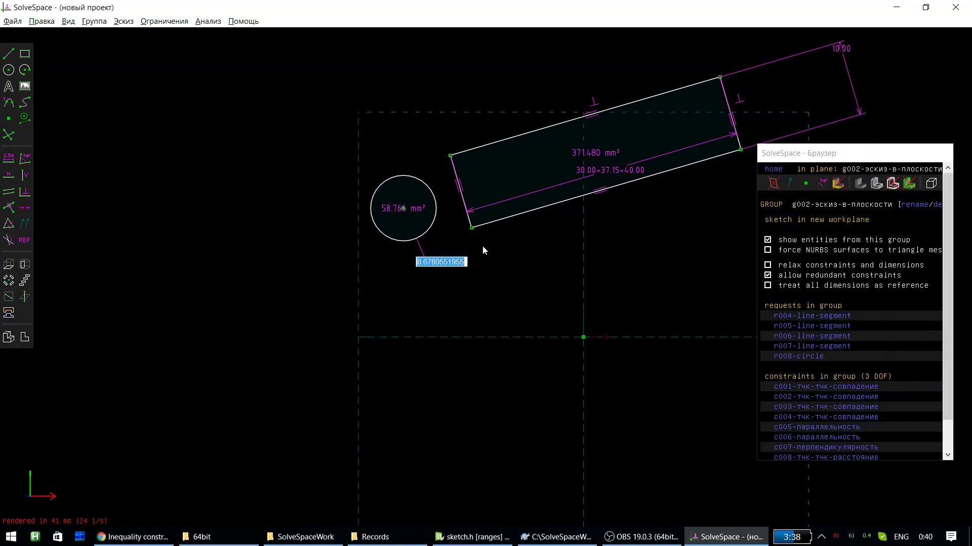
type("10")
key("Return")
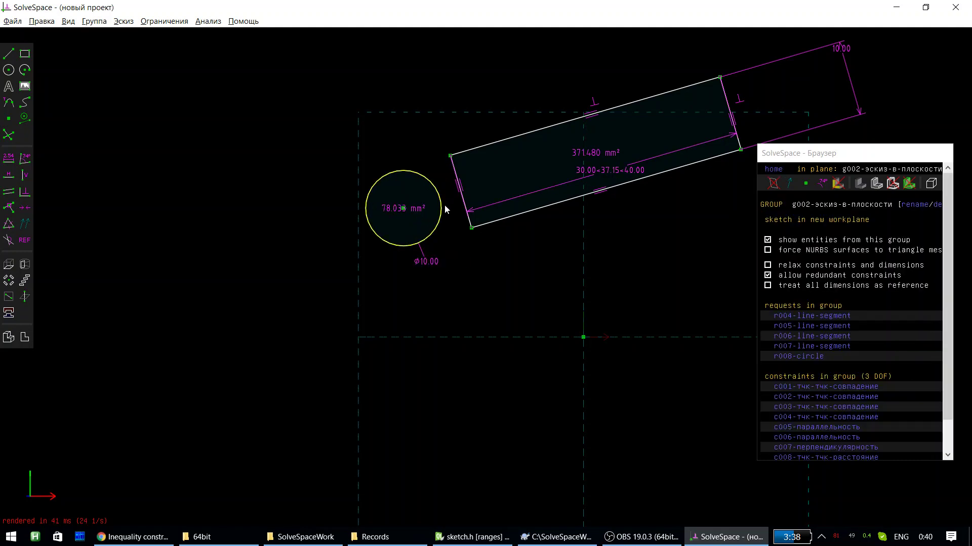
- Dimension the circle's centre 5 from the rectangle's left end edge
left_click(444, 207)
left_click(404, 209)
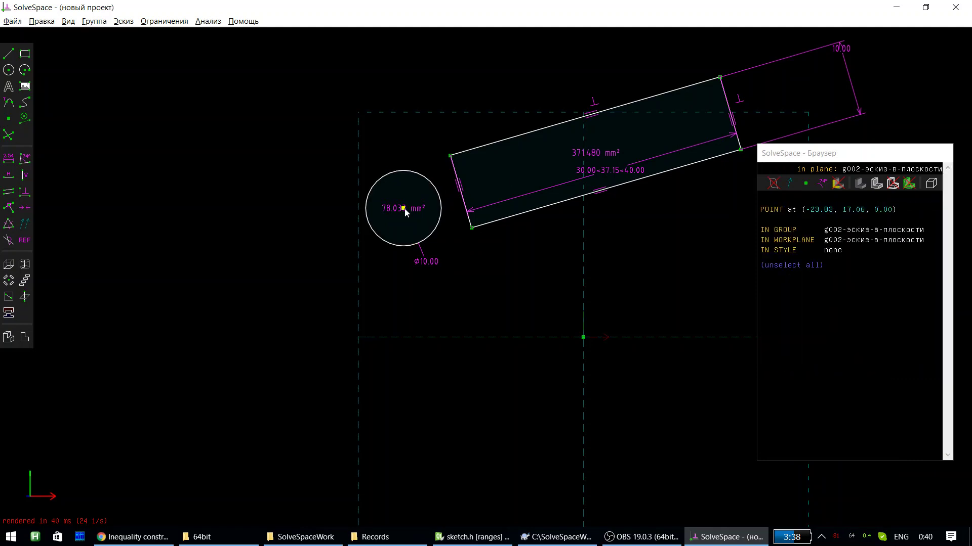
left_click(479, 197)
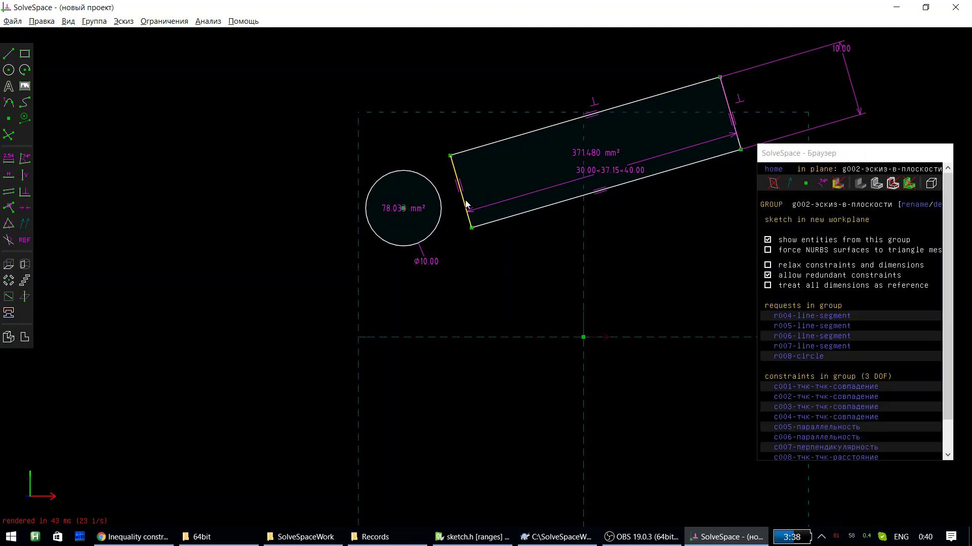
left_click(403, 208)
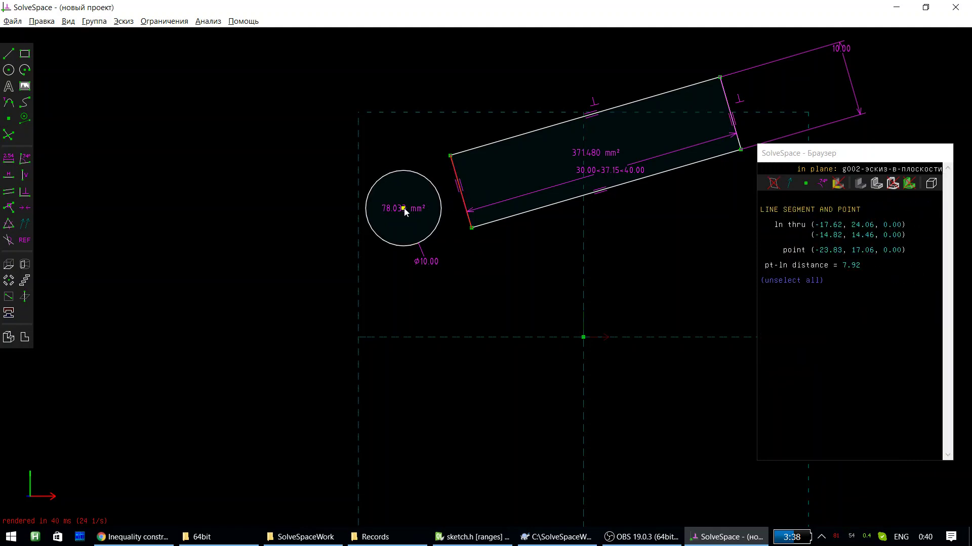
key("d")
double_click(445, 202)
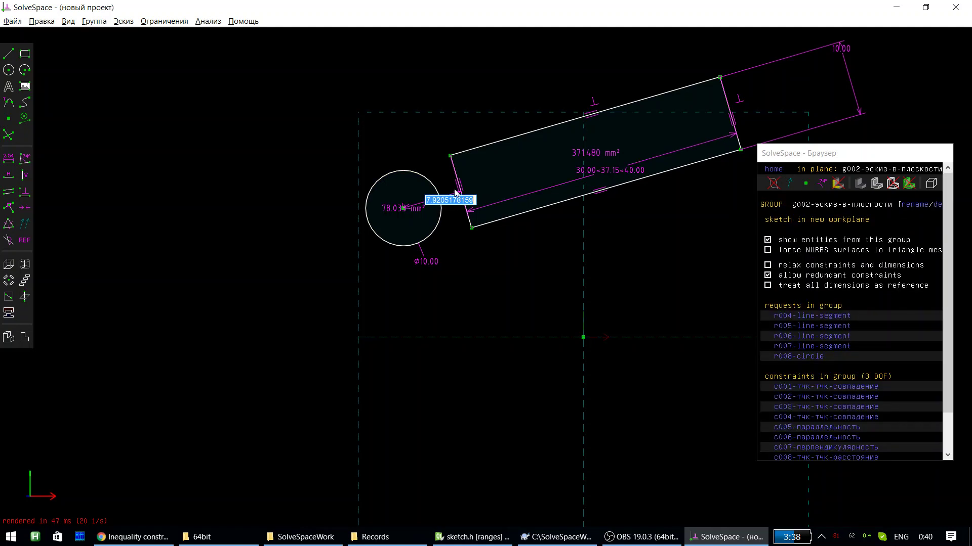
type("5")
key("Return")
- Paste a copy of the rectangle and circle up and to the right of the original
scroll(463, 168, "down", 2)
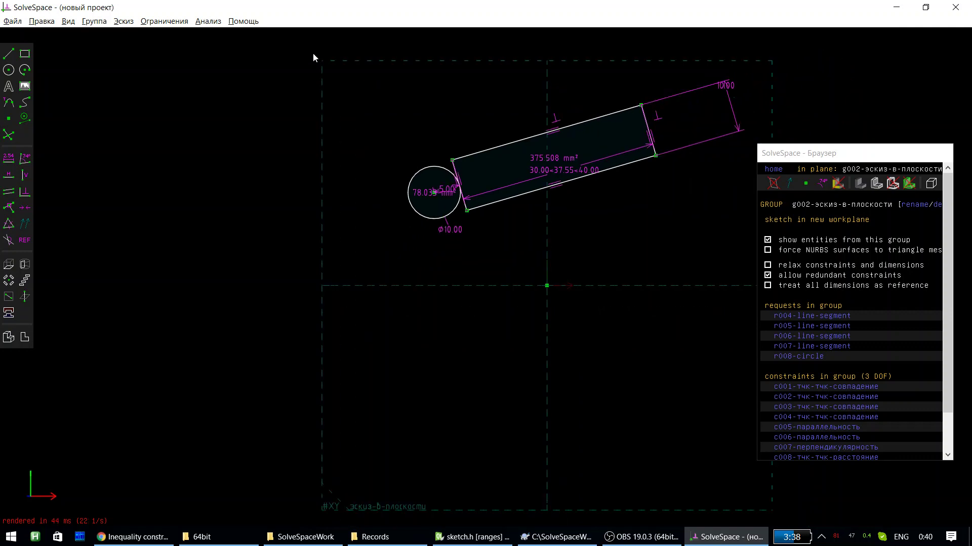
mouse_move(313, 53)
left_mouse_down()
mouse_move(636, 212)
mouse_move(679, 261)
left_mouse_up()
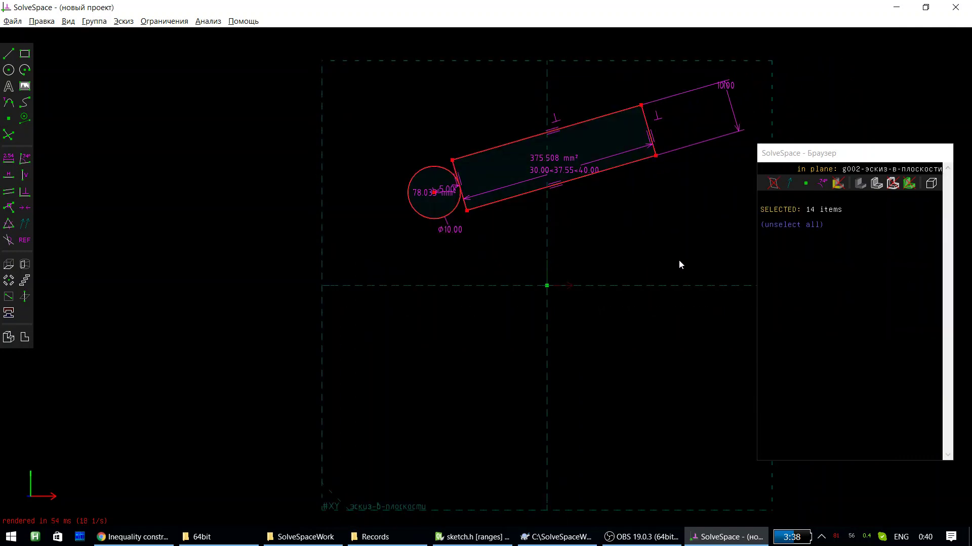
left_click(659, 239)
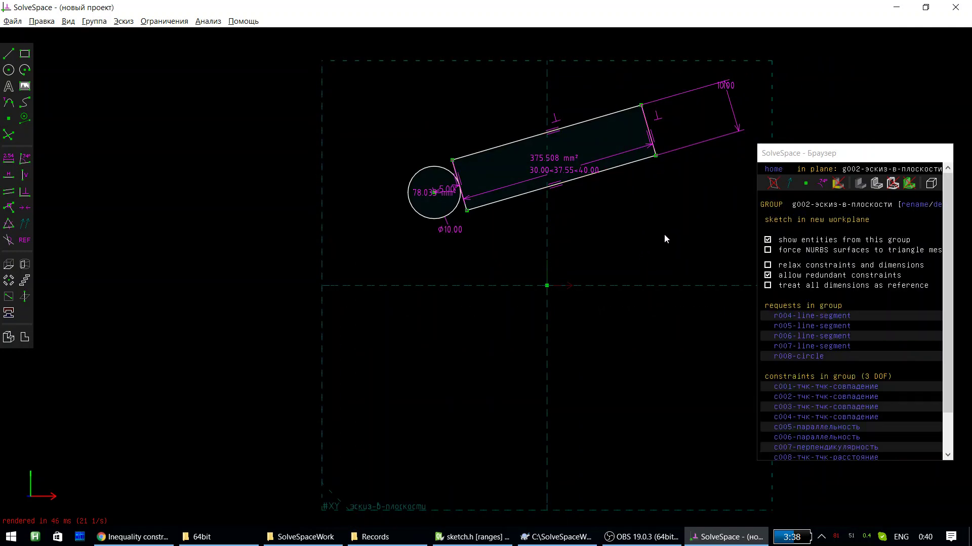
key("ctrl+v")
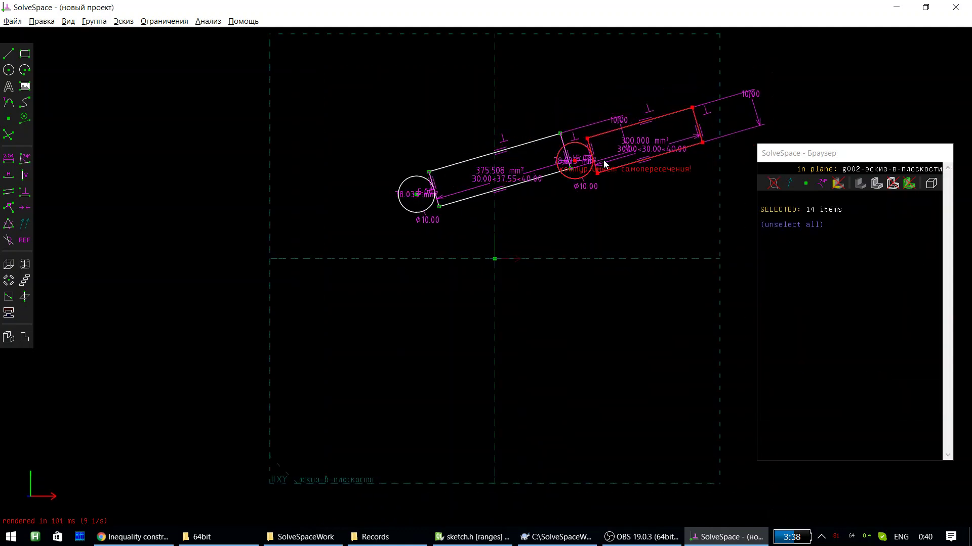
left_click(629, 123)
scroll(648, 154, "up", 3)
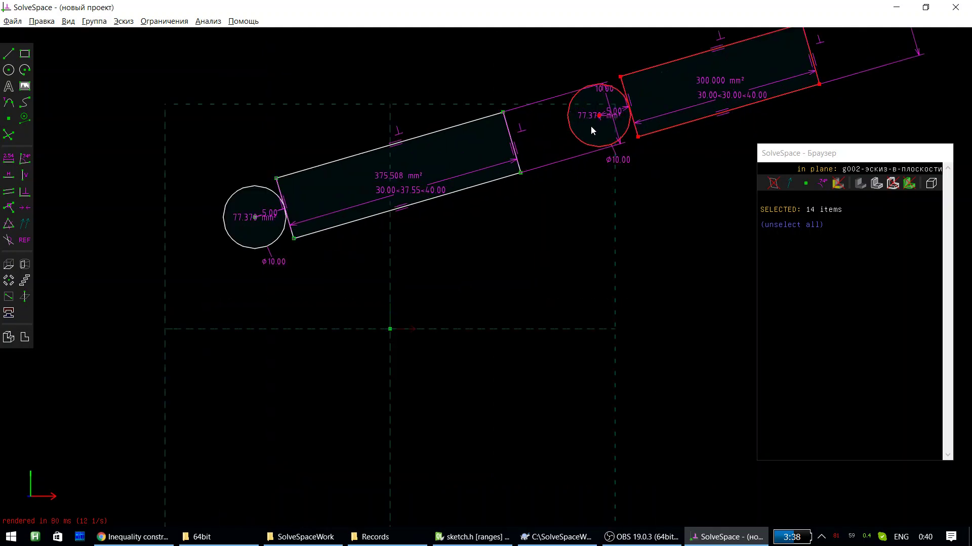
key("Escape")
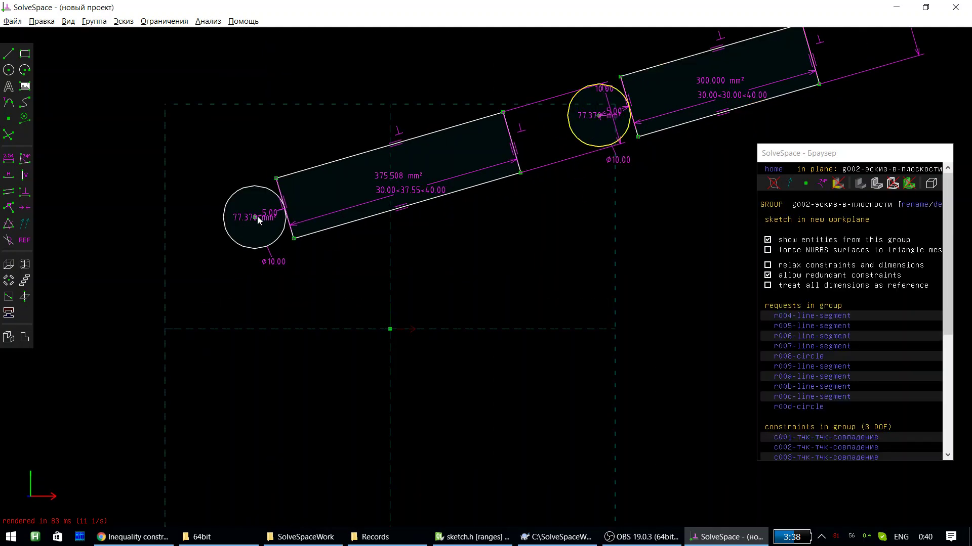
- Dimension the left circle's centre 5 from its rectangle's top edge
left_click(255, 218)
left_click(301, 172)
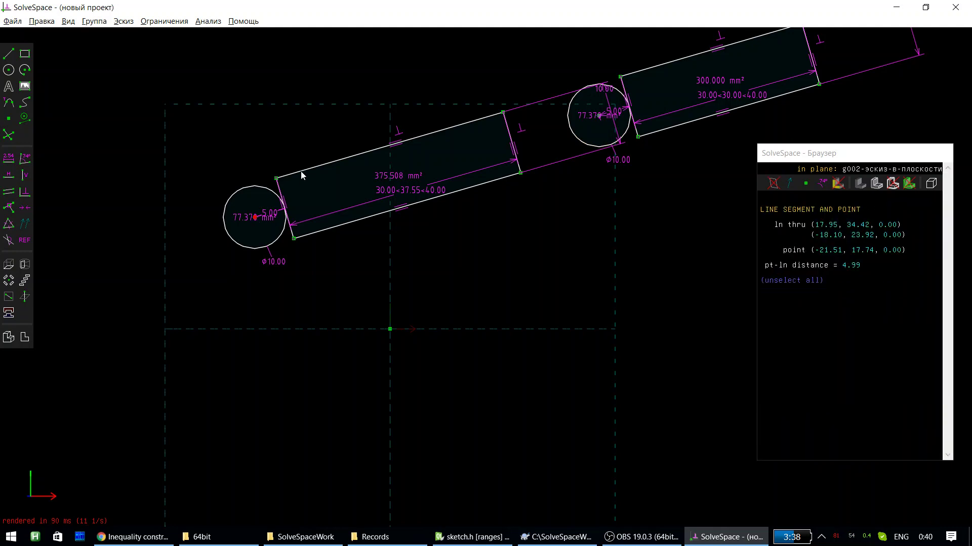
key("d")
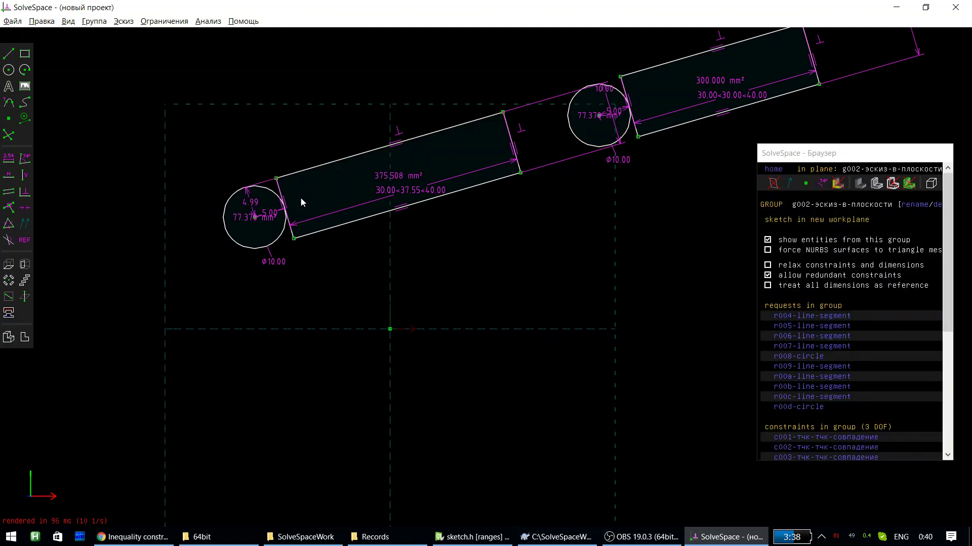
double_click(247, 203)
type("5")
key("Return")
- Dimension the pasted circle's centre 5 from the pasted rectangle's top edge
left_click(621, 77)
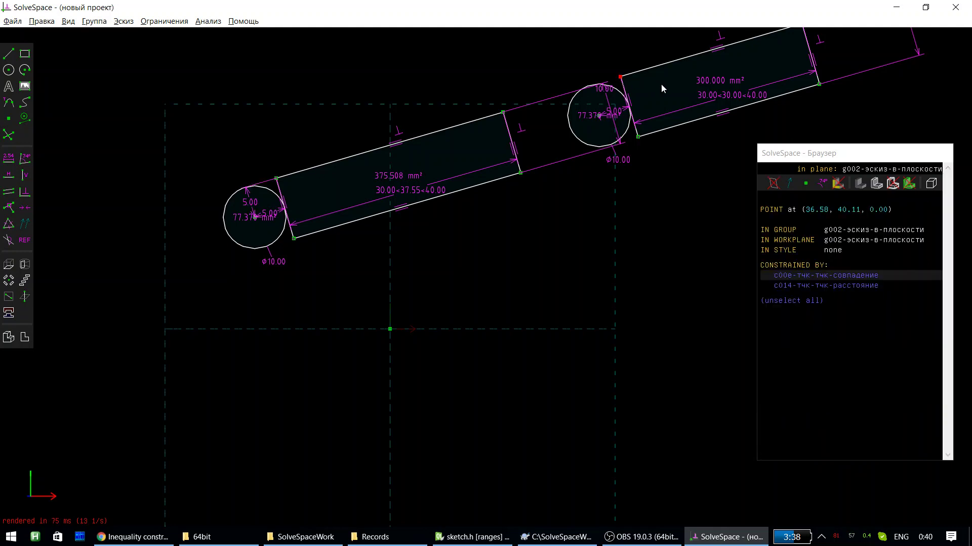
left_click(661, 85)
left_click(639, 72)
left_click(599, 115)
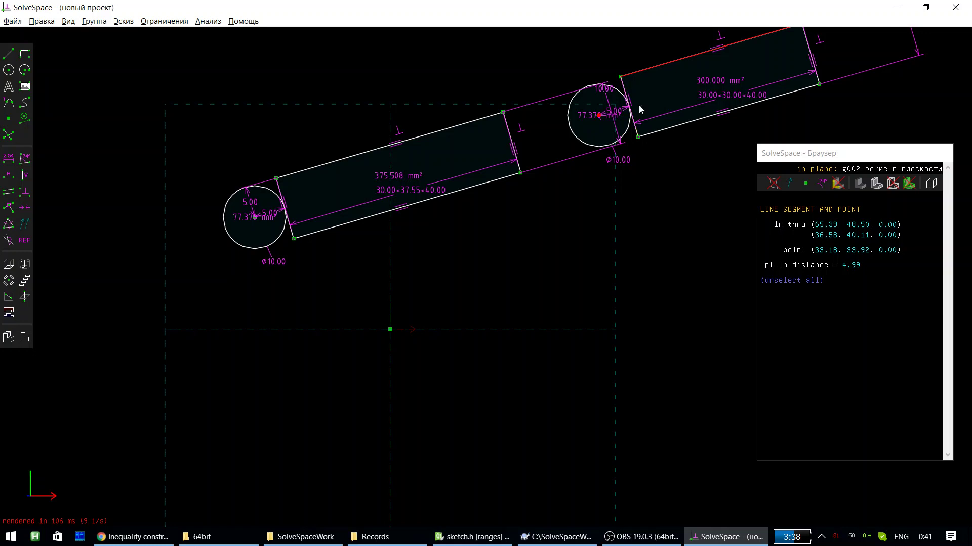
key("d")
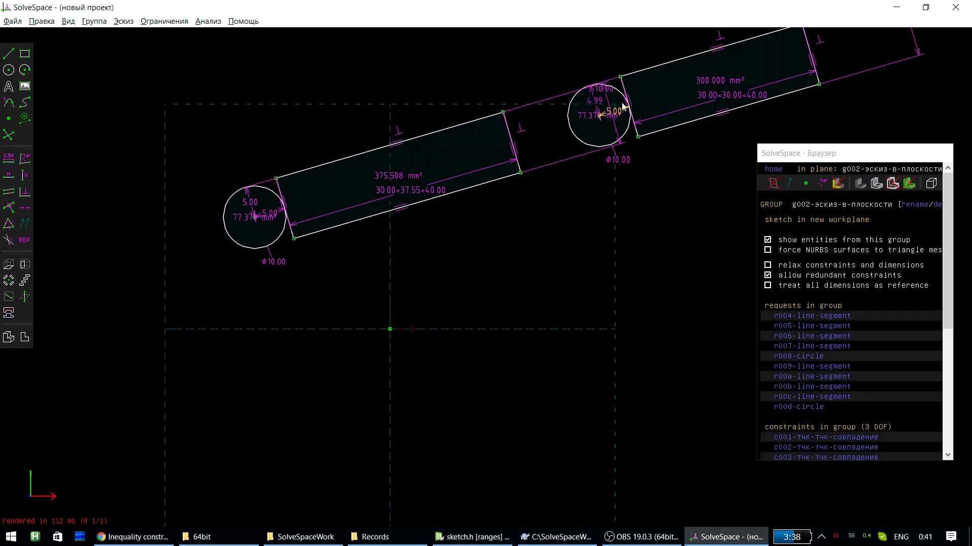
left_click(596, 104)
double_click(595, 105)
type("5")
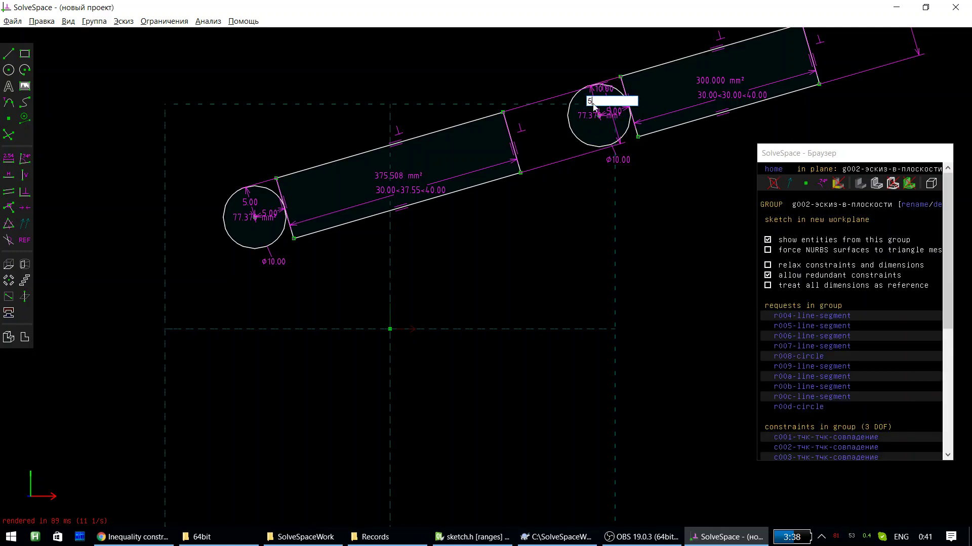
key("Return")
- Dimension the right circle's centre 5 from the left rectangle's right end edge
left_click(595, 120)
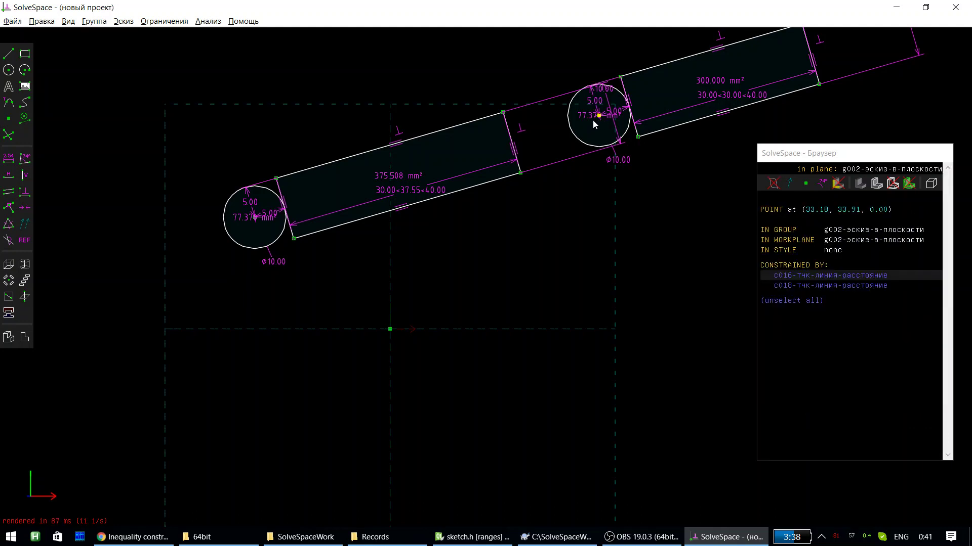
left_click(508, 134)
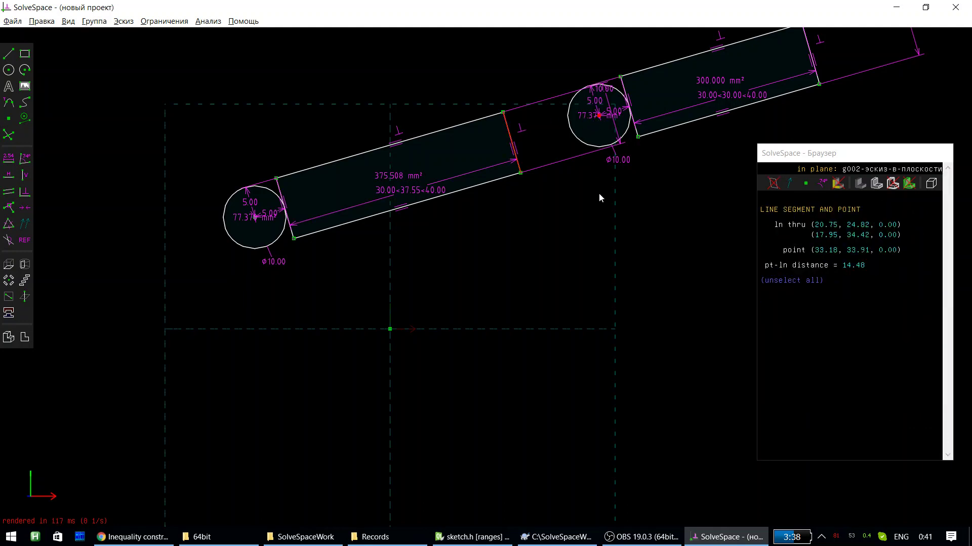
key("d")
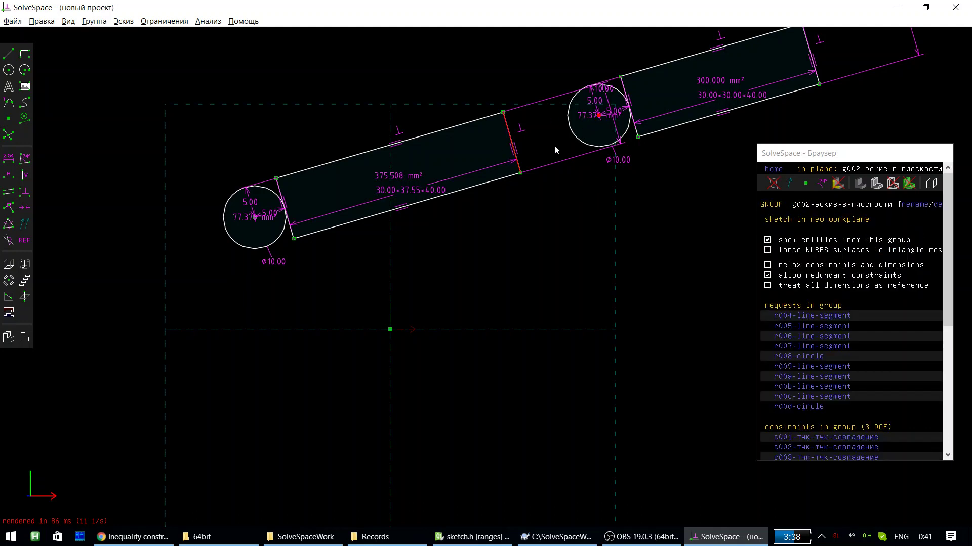
double_click(553, 130)
type("5")
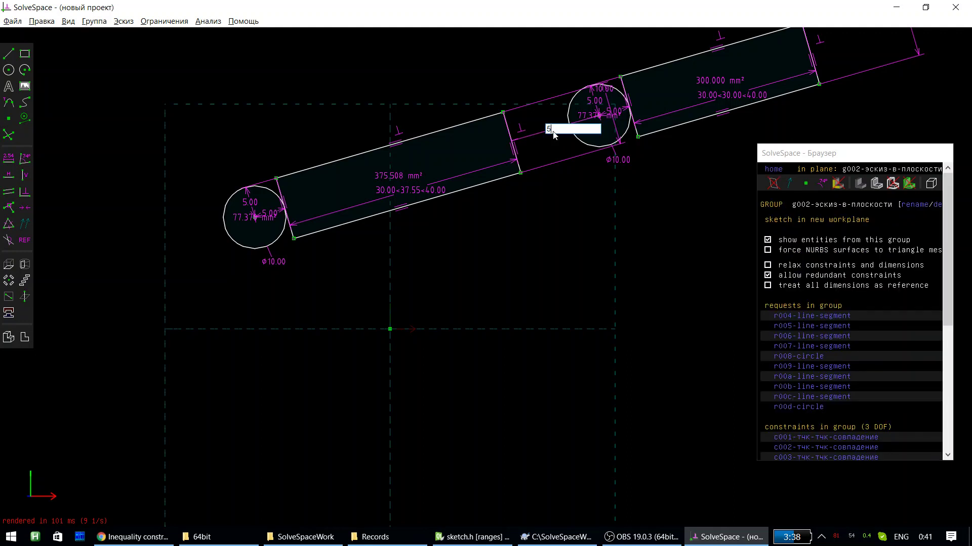
key("Return")
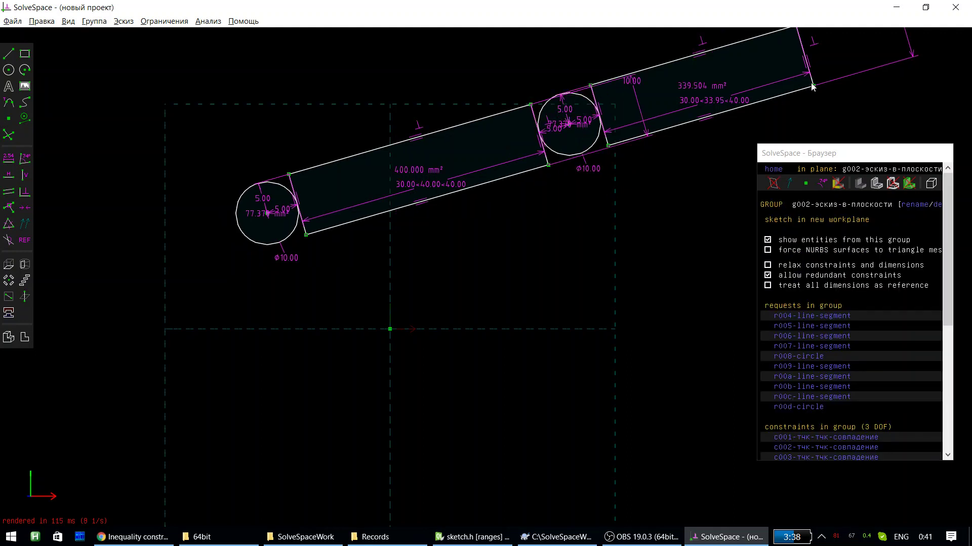
- Swing the right rectangle near horizontal and dimension the middle centre 5 from the top edge
left_click_drag(814, 113, 584, 137)
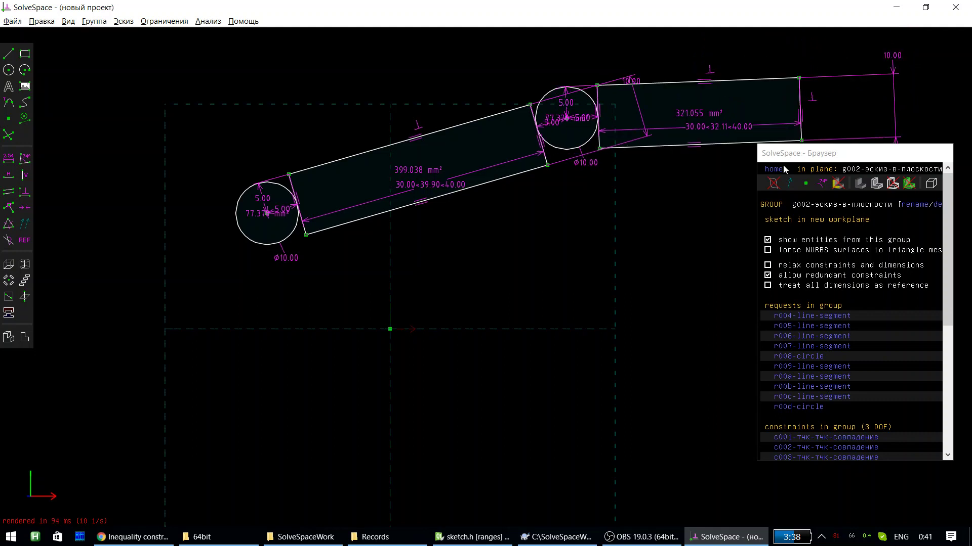
left_click(569, 119)
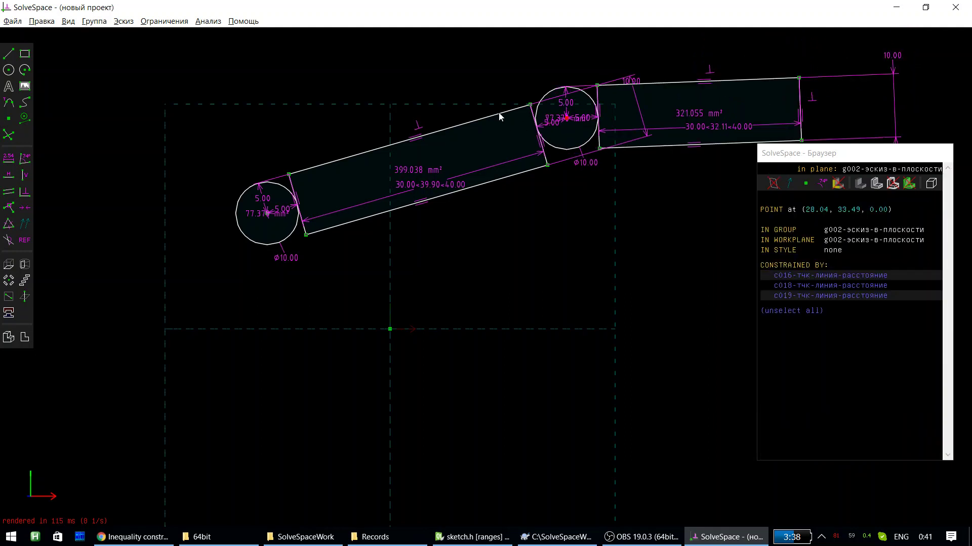
left_click(502, 112)
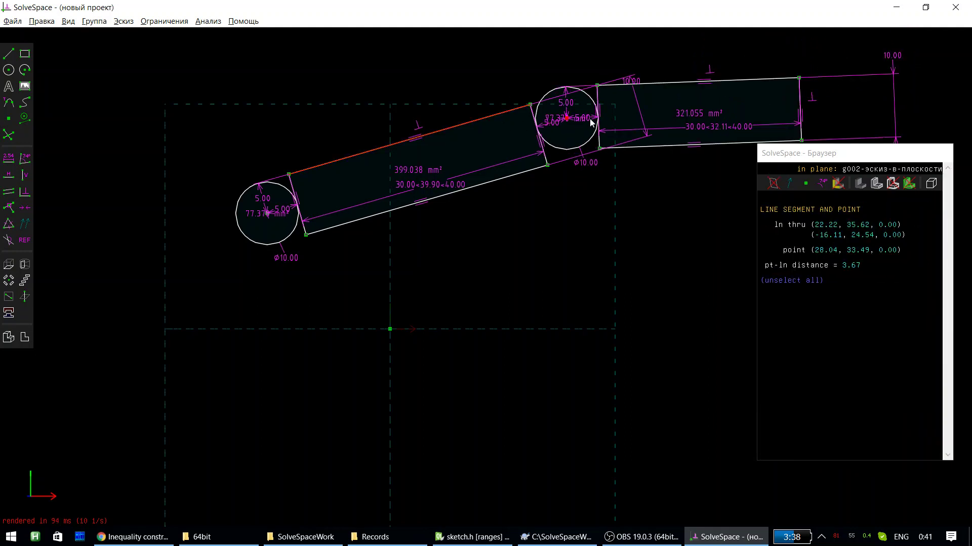
key("d")
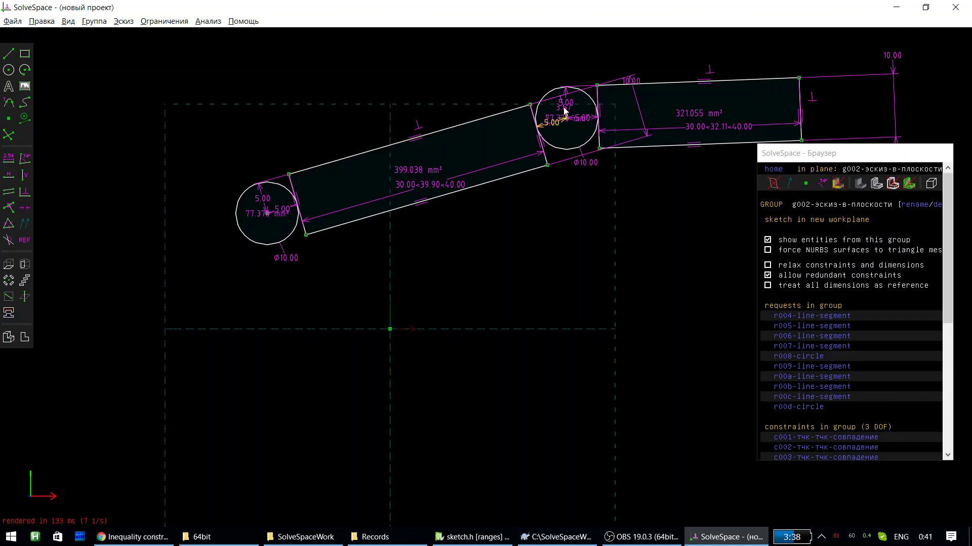
double_click(564, 107)
type("5")
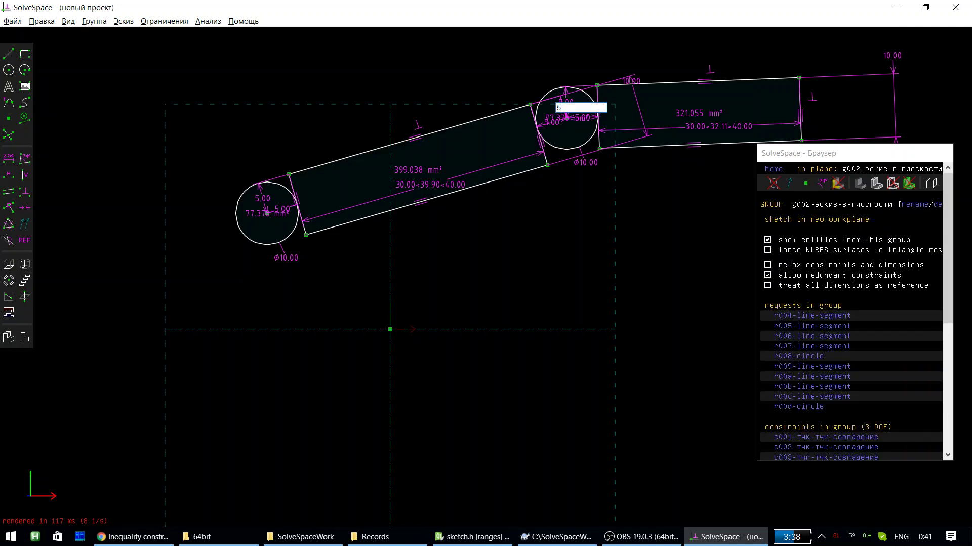
key("Return")
scroll(441, 208, "down", 1)
scroll(441, 208, "down", 1)
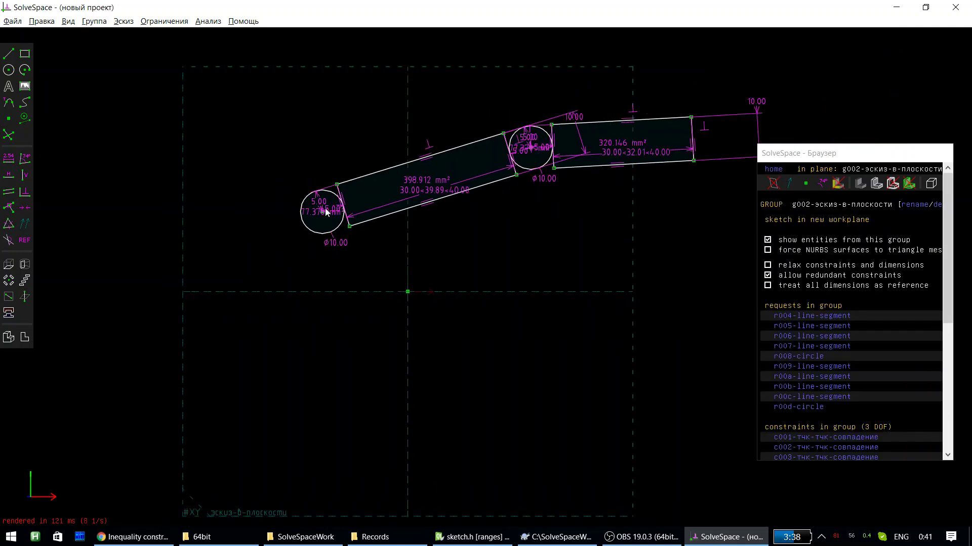
- Make the left circle's centre coincide with the origin, then drag a corner to re-pose the linkage
left_click_drag(332, 222, 416, 259)
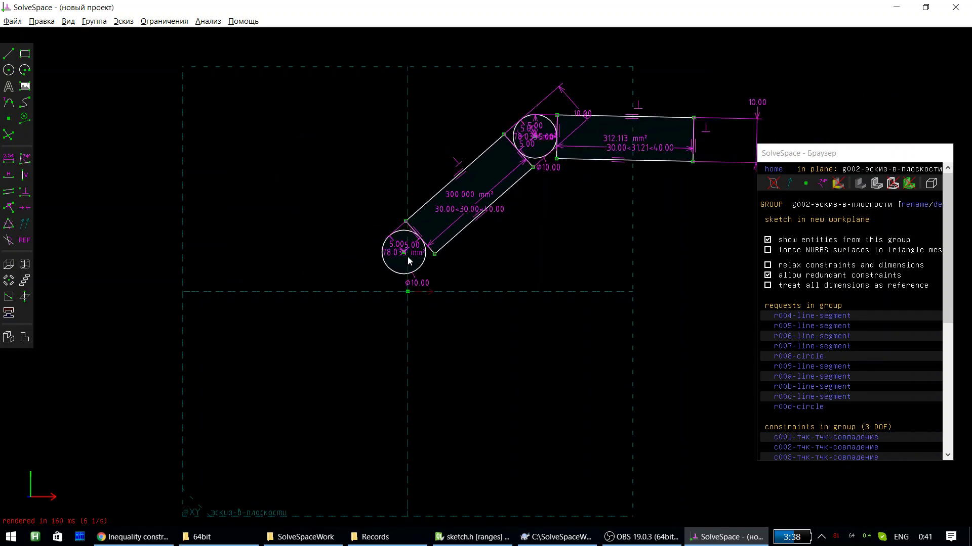
left_click(412, 259)
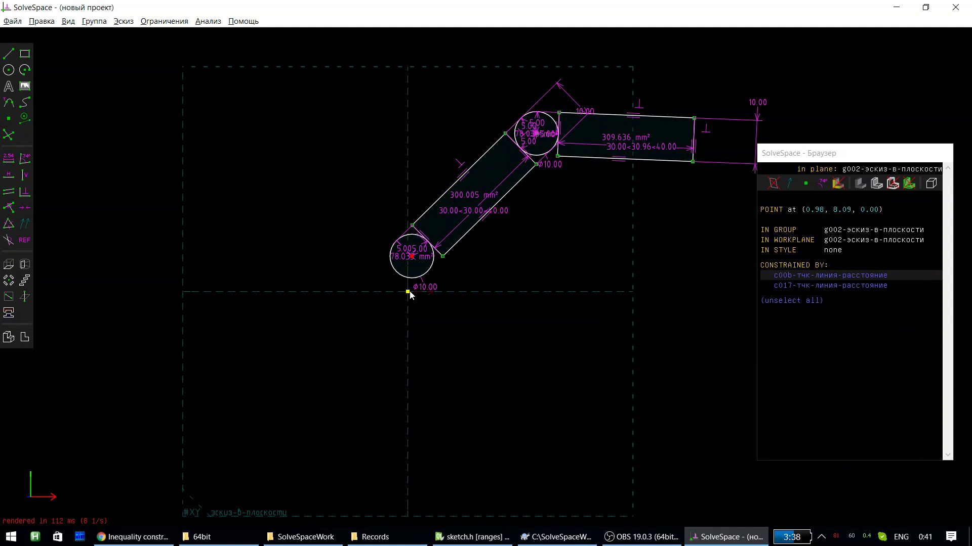
left_click(408, 293)
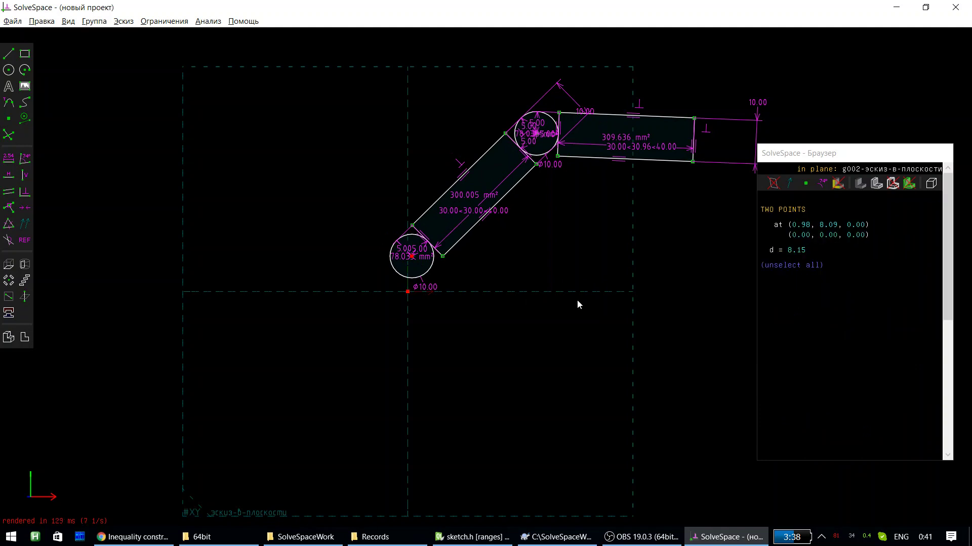
key("c")
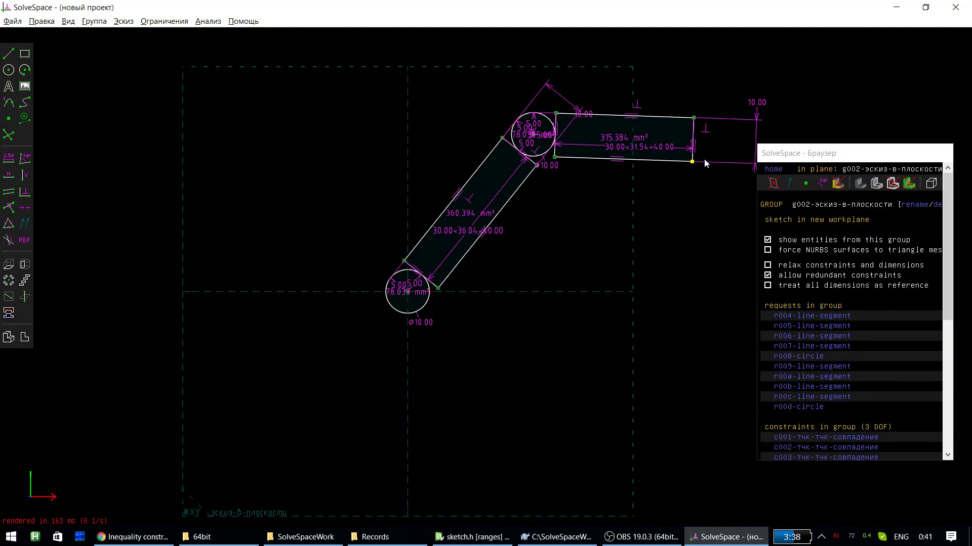
mouse_move(720, 157)
left_mouse_down()
mouse_move(761, 123)
mouse_move(645, 149)
mouse_move(503, 162)
mouse_move(480, 198)
left_mouse_up()
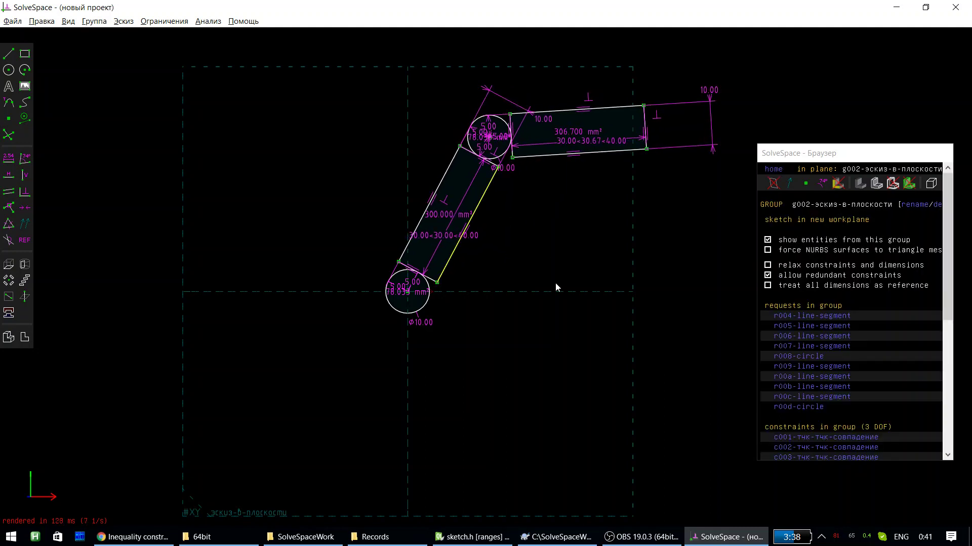
- Draw a horizontal line right from the circle centre at the origin, deleting the stray extra segment
key("s")
left_click(408, 291)
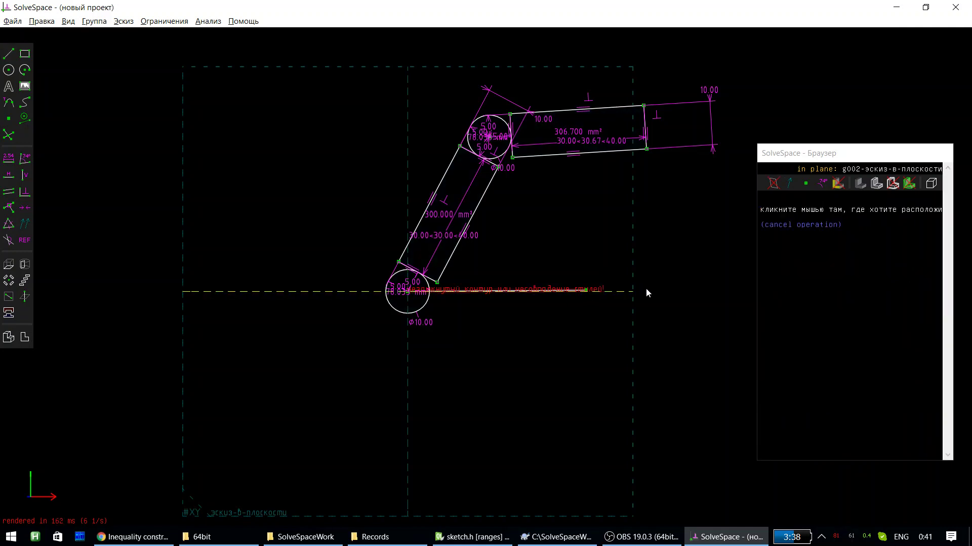
left_click(665, 292)
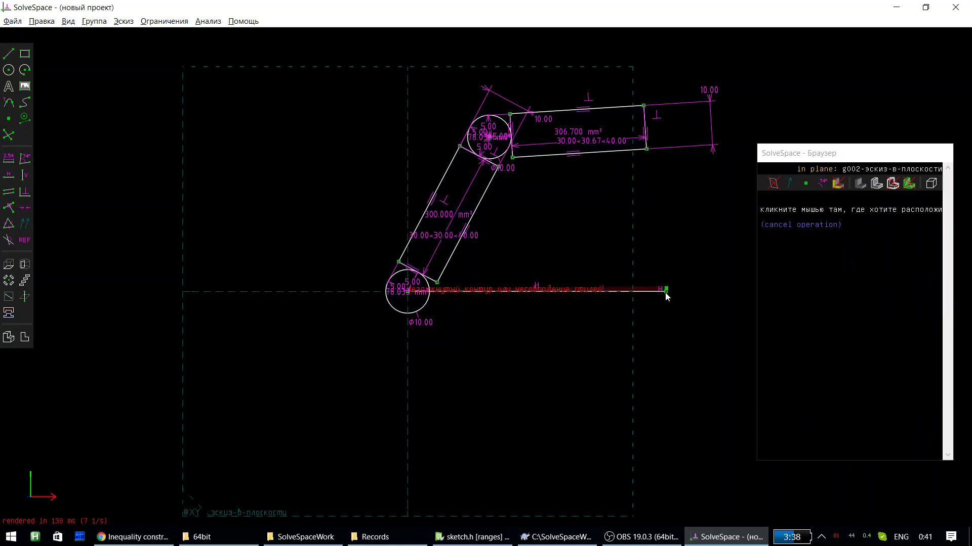
left_click(660, 323)
key("Escape")
left_click(663, 308)
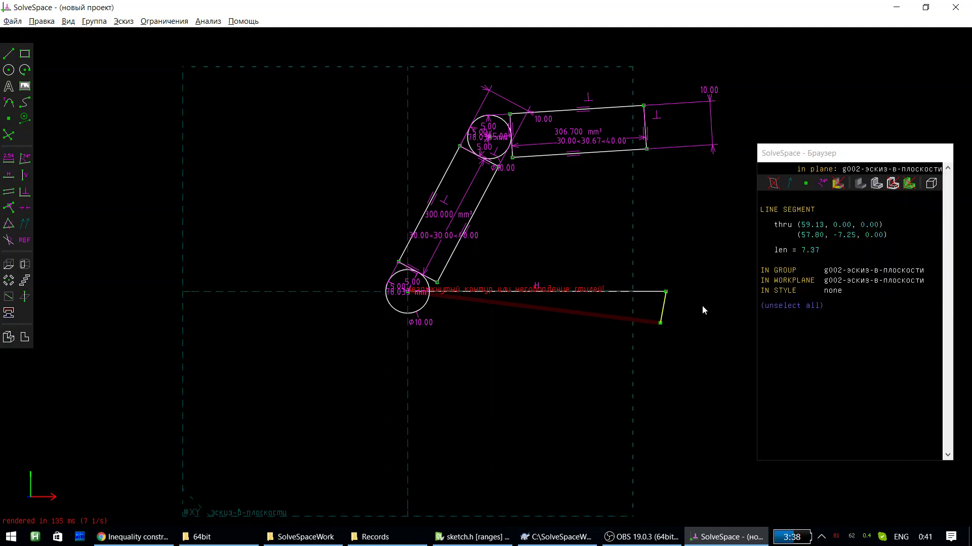
key("Delete")
left_click(610, 292)
left_click(578, 240)
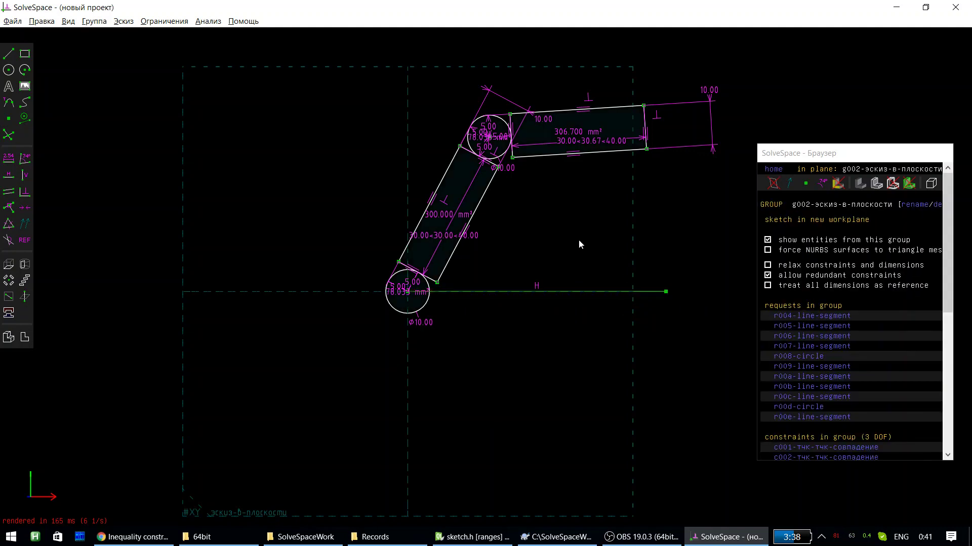
left_click(579, 288)
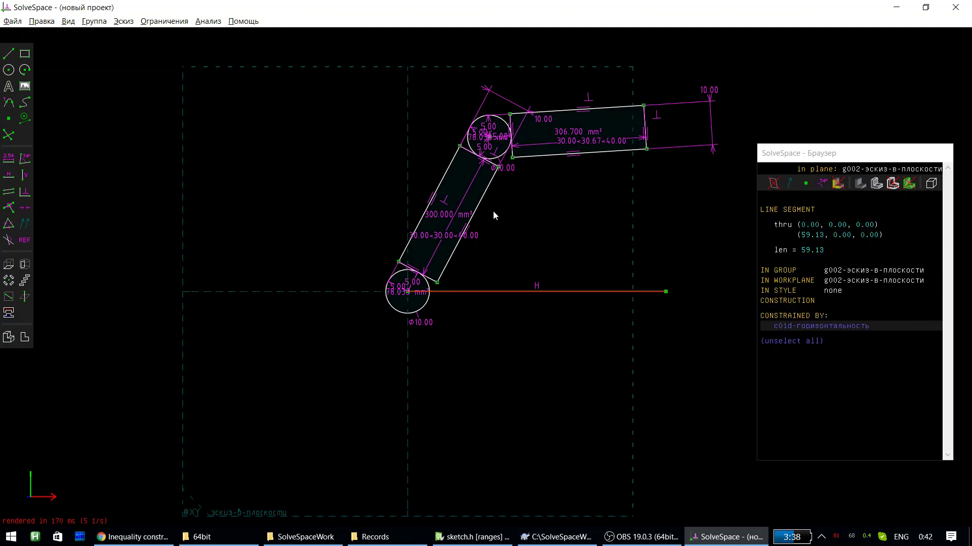
- Add a 62.11° angle constraint between the lower bar's edge and the horizontal line
left_click(483, 199)
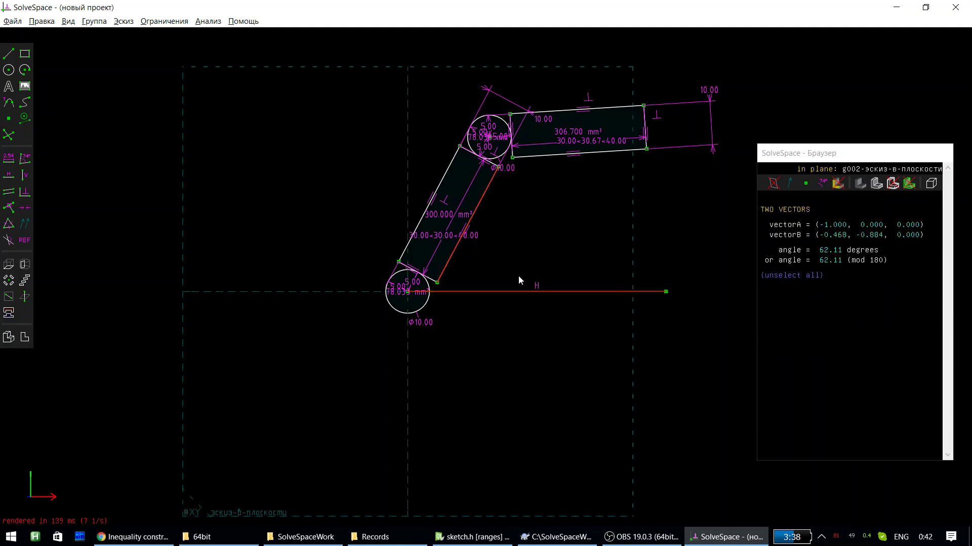
key("n")
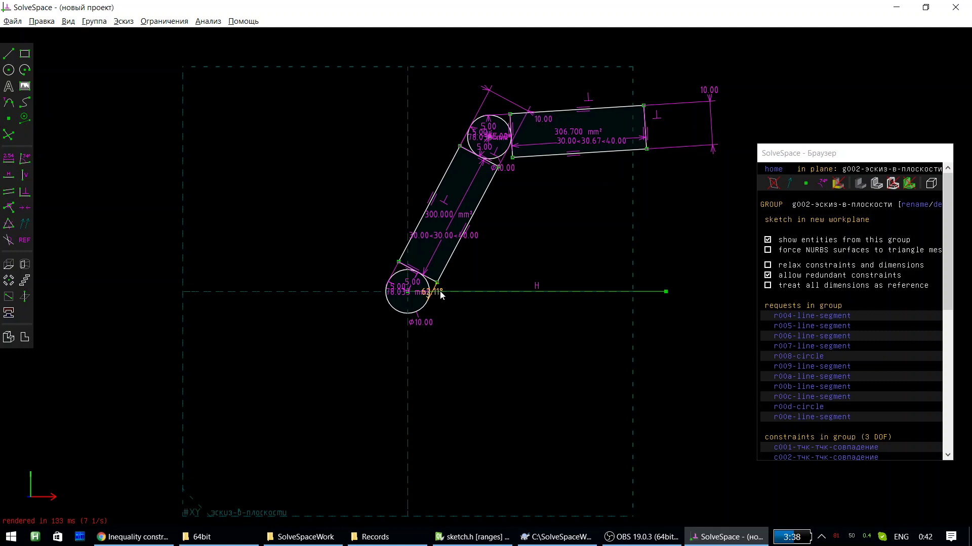
left_click(440, 295)
left_click(500, 257)
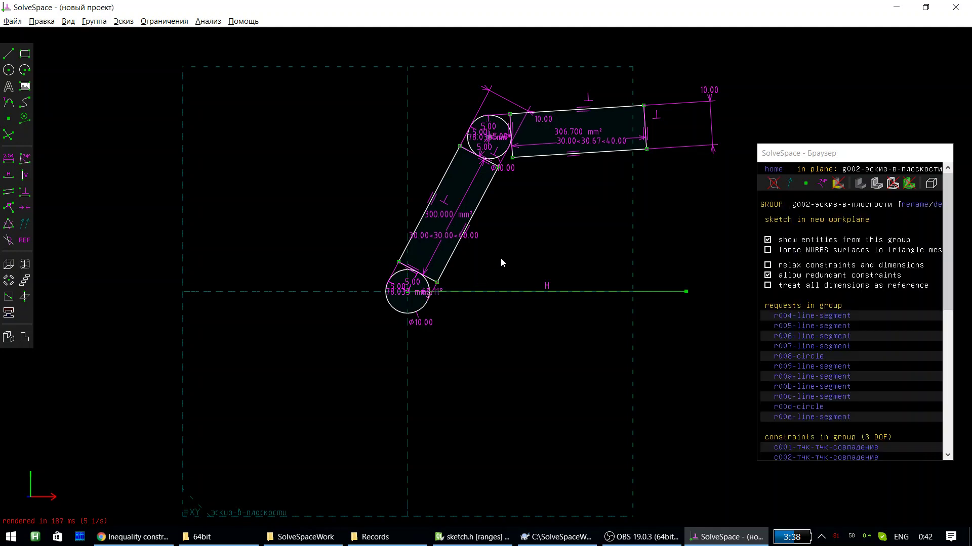
left_click(438, 292)
scroll(427, 296, "up", 4)
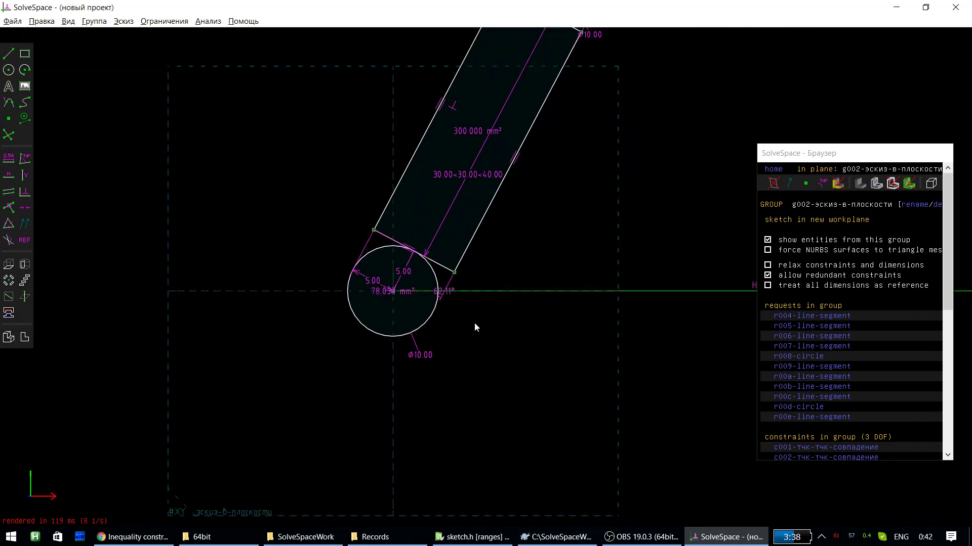
left_click(440, 293)
scroll(453, 299, "up", 2)
scroll(435, 291, "up", 2)
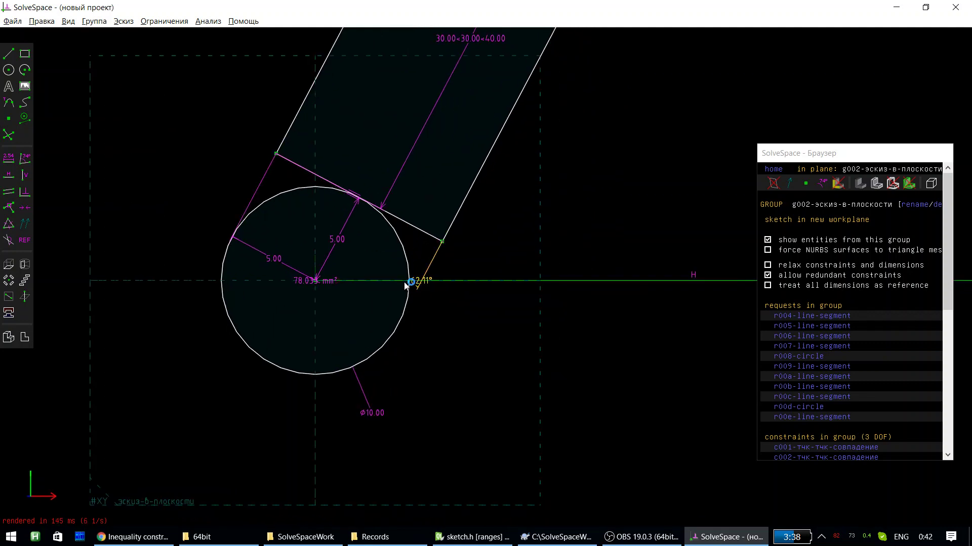
scroll(420, 281, "up", 1)
left_click(425, 279)
left_click(429, 327)
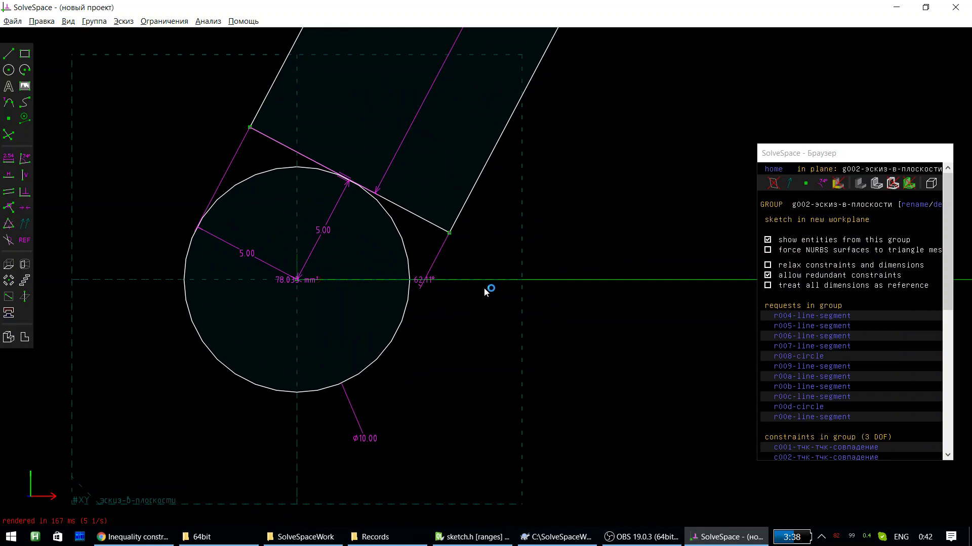
left_click(499, 279)
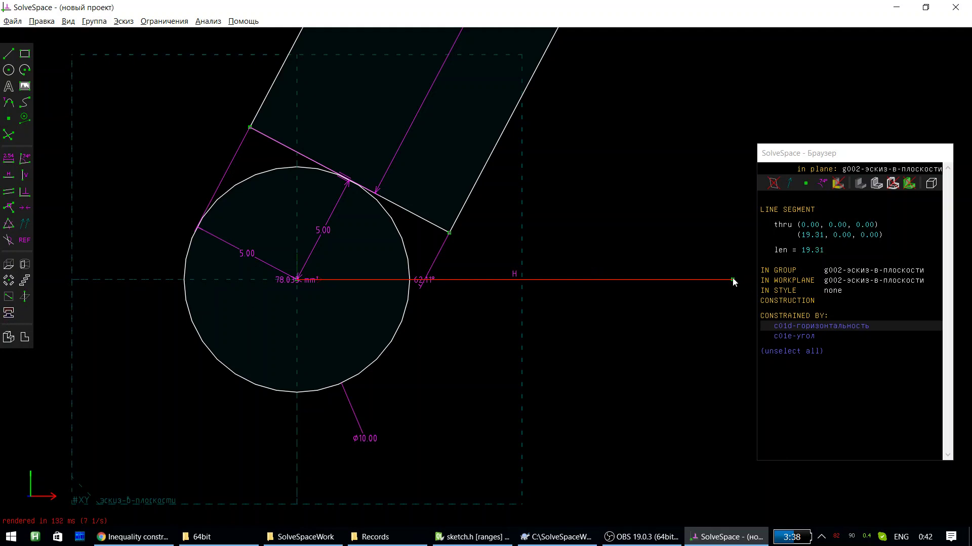
- Lengthen the horizontal line to the right and set the 62.11° label beside its arc
key("ctrl+z")
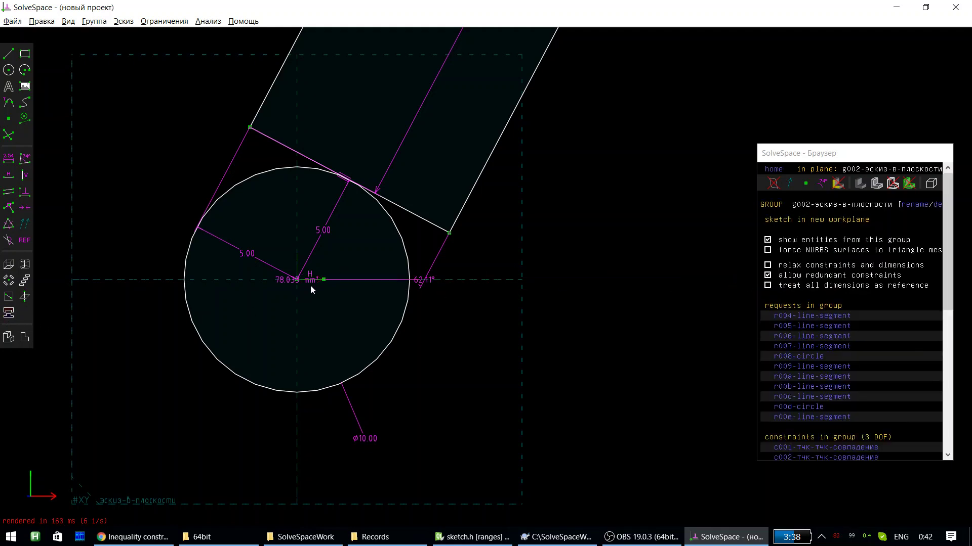
mouse_move(339, 287)
left_mouse_down()
mouse_move(380, 285)
mouse_move(427, 242)
left_mouse_up()
left_click_drag(650, 268, 729, 272)
scroll(524, 318, "down", 3)
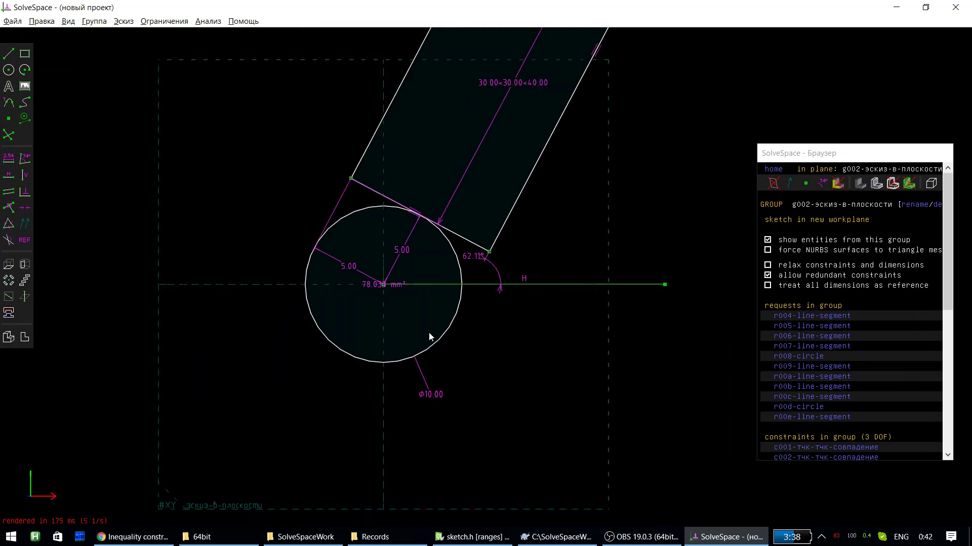
scroll(296, 325, "down", 3)
scroll(248, 327, "down", 2)
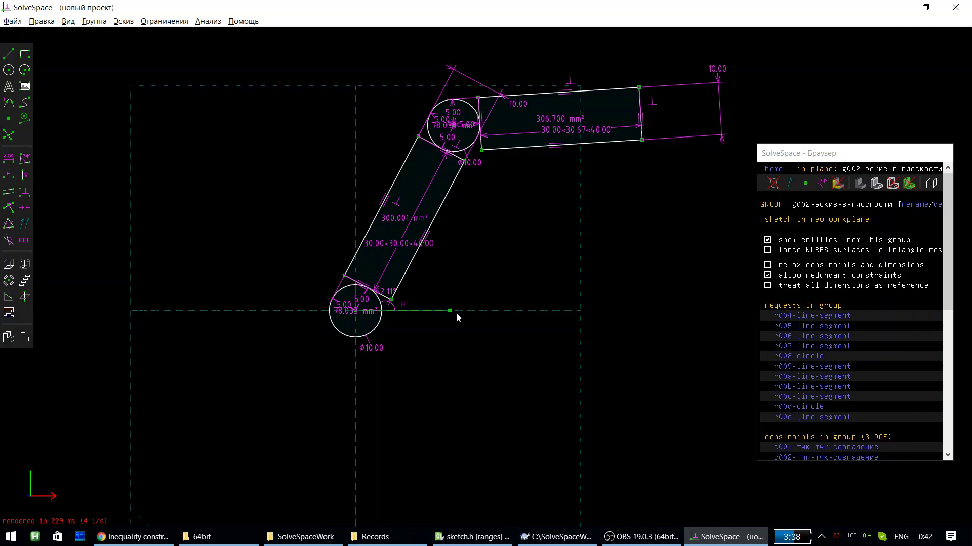
left_click_drag(600, 314, 616, 310)
left_click_drag(381, 299, 462, 279)
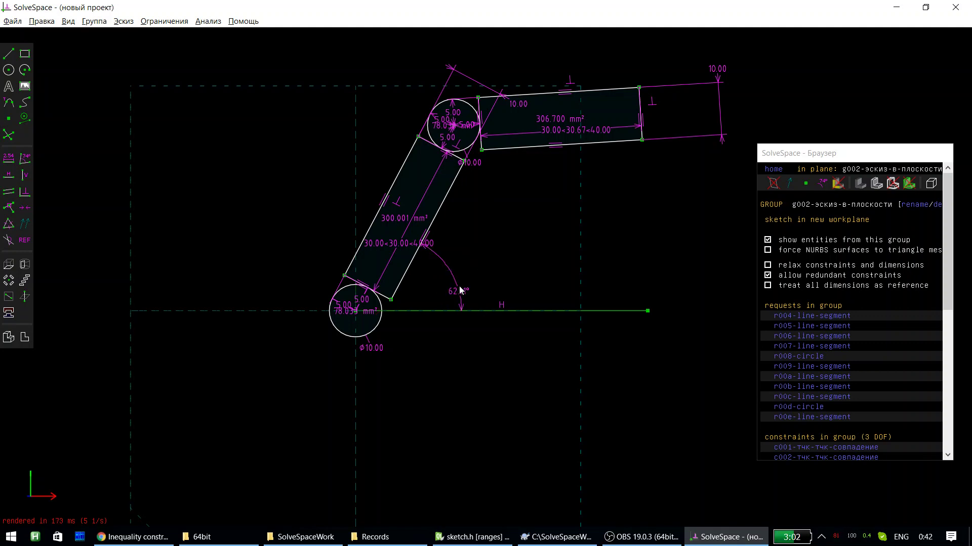
left_click_drag(461, 290, 485, 261)
- Make the 62.11° angle a ranged constraint with minimum 30 and maximum 70
double_click(486, 260)
key("Return")
left_click(475, 261)
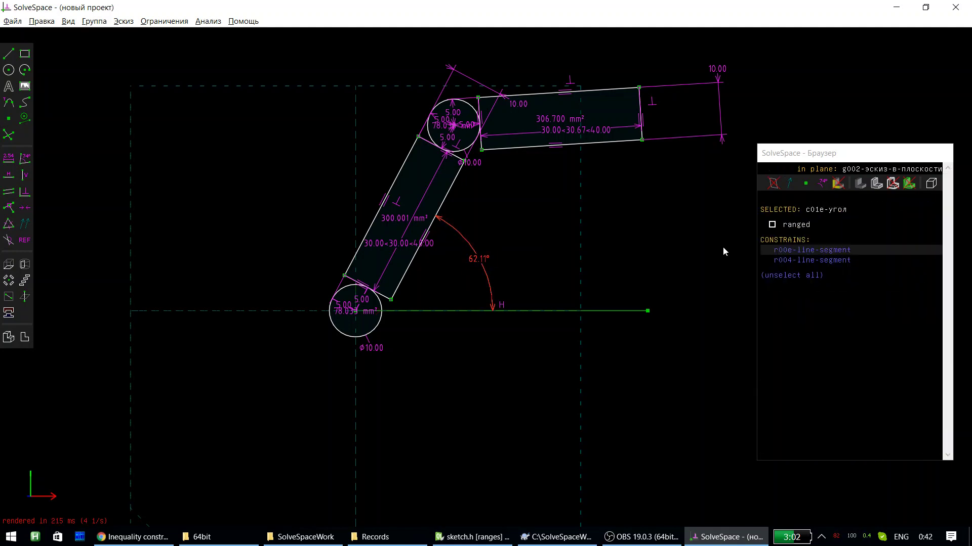
left_click(773, 226)
left_click(840, 234)
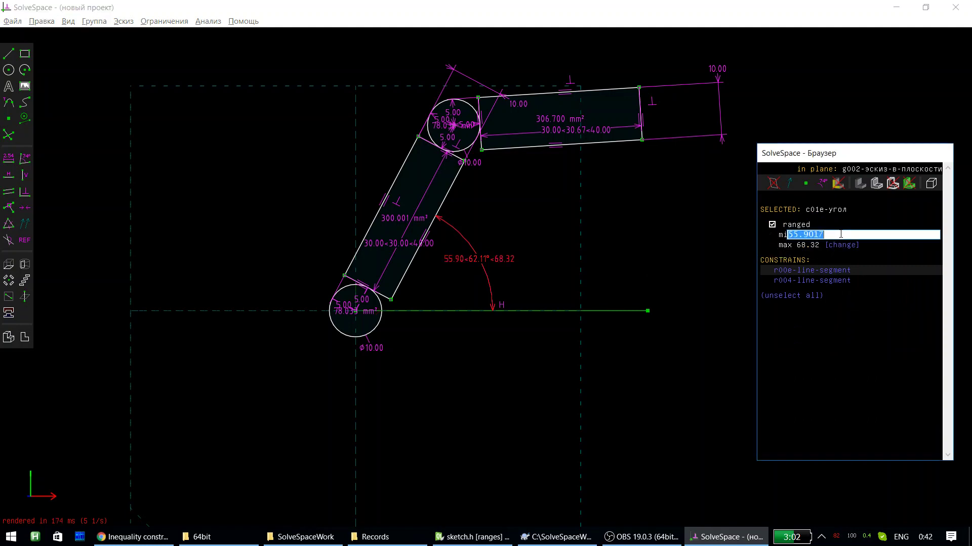
type("30")
key("Return")
left_click(842, 246)
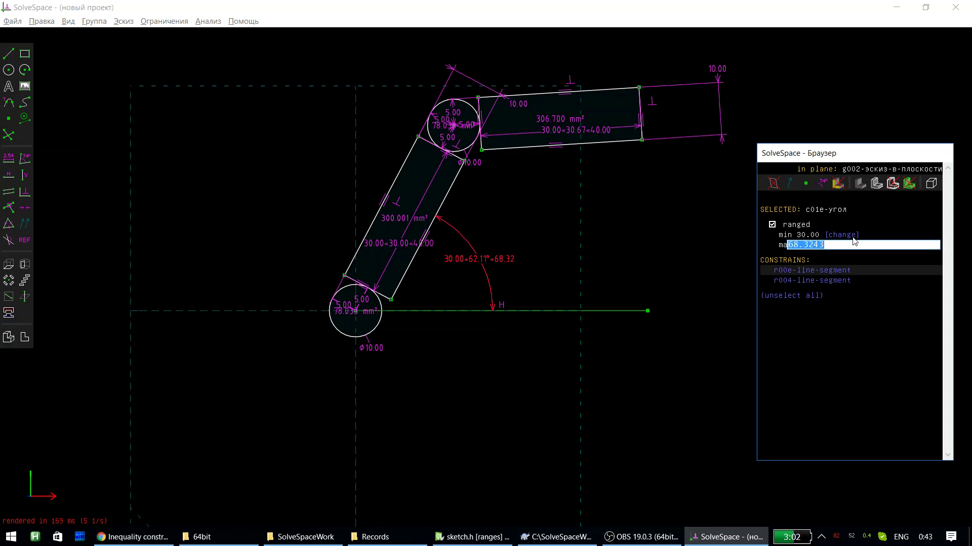
type("7")
type("0")
key("Return")
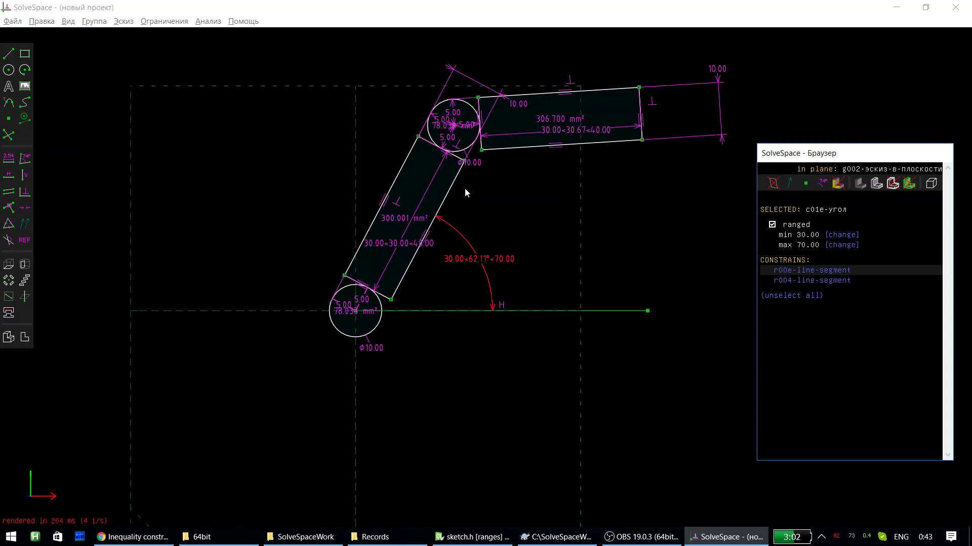
- Drag the linkage and its joint until the lower bar hits the 70° and 40-length limits
mouse_move(467, 161)
left_mouse_down()
mouse_move(415, 138)
mouse_move(508, 163)
left_mouse_up()
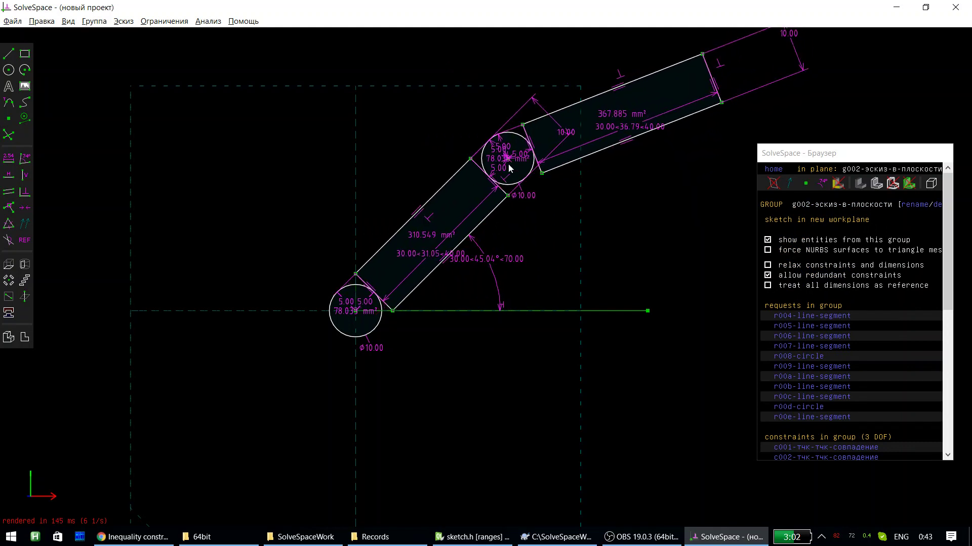
mouse_move(510, 196)
left_mouse_down()
mouse_move(541, 243)
mouse_move(544, 274)
mouse_move(484, 211)
mouse_move(424, 183)
mouse_move(163, 116)
left_mouse_up()
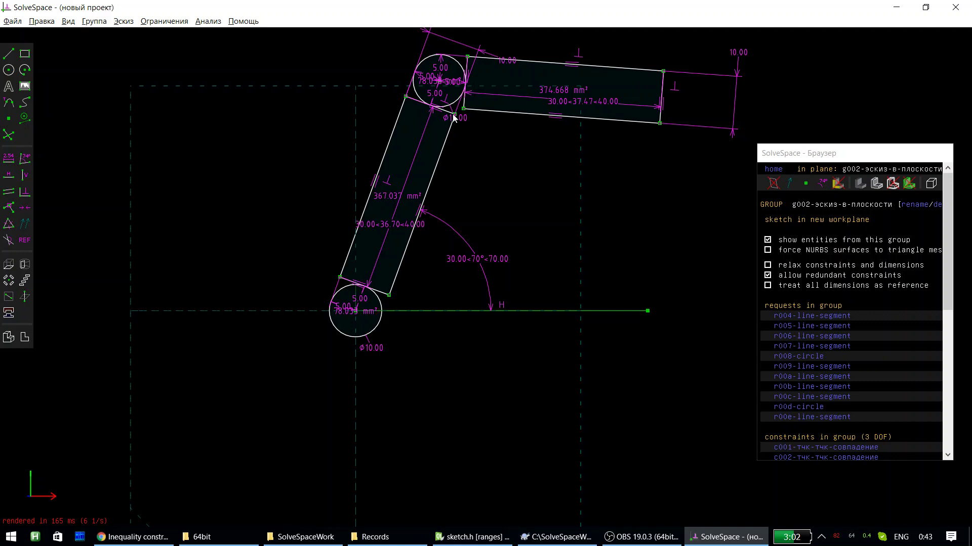
left_click(449, 123)
mouse_move(449, 127)
left_mouse_down()
mouse_move(409, 196)
mouse_move(448, 135)
mouse_move(474, 56)
mouse_move(470, 109)
left_mouse_up()
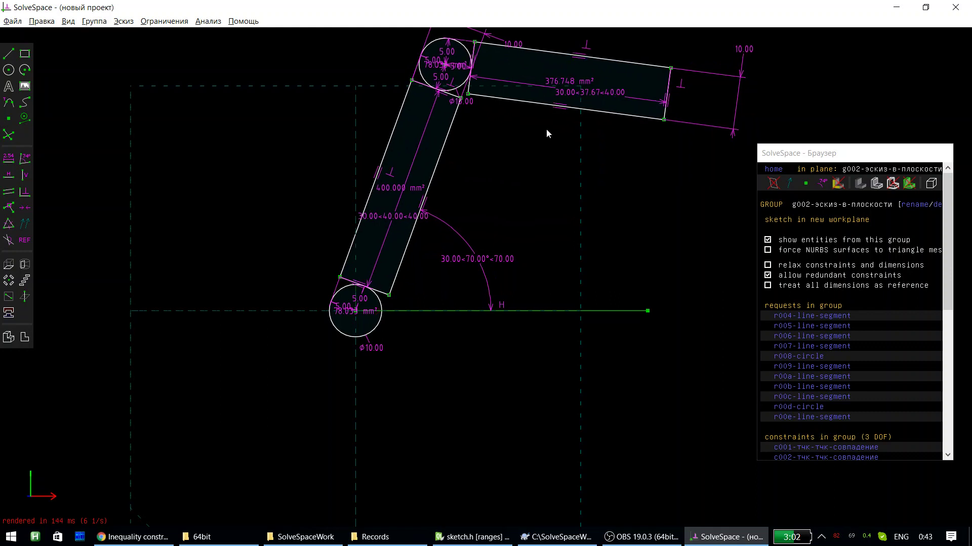
- Add an angle between the two bars and switch it to the supplementary 102.45°
left_click(530, 104)
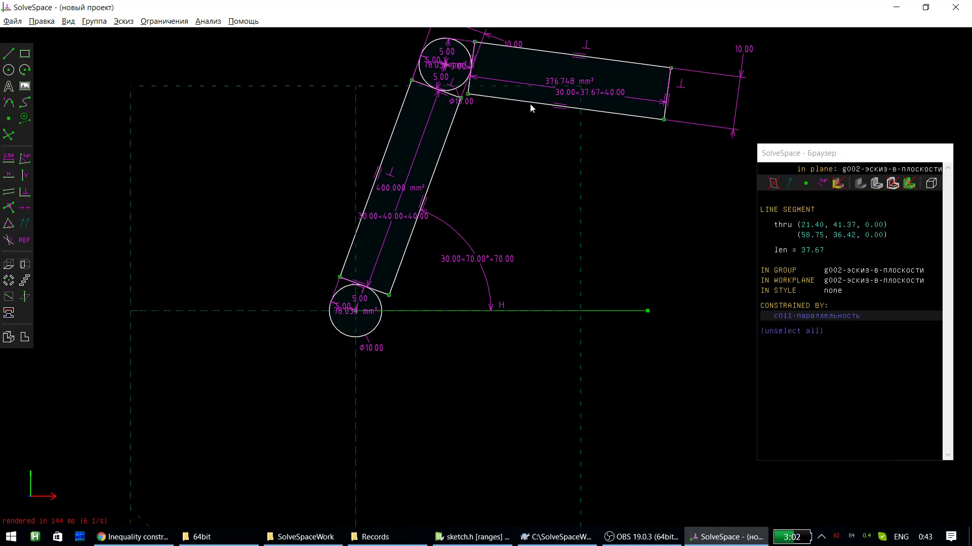
left_click(450, 130)
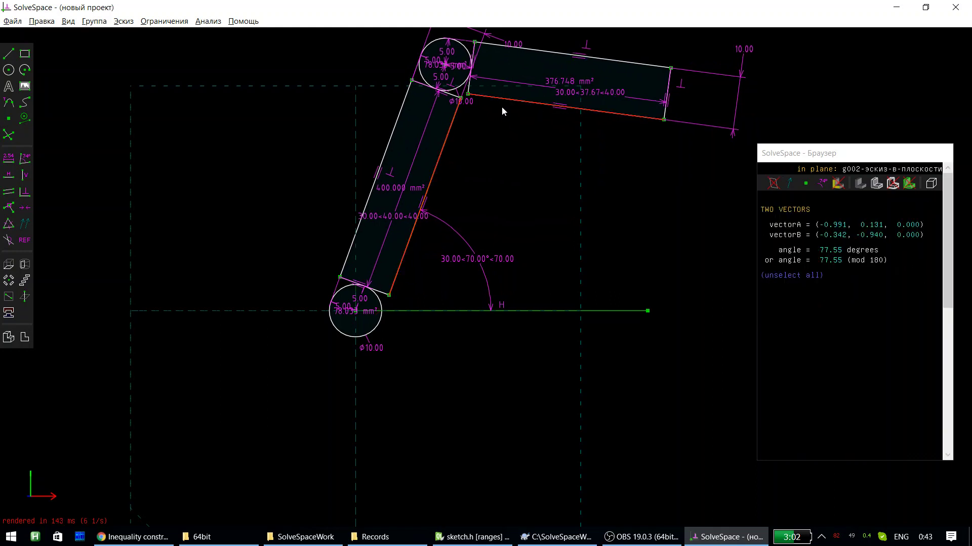
key("n")
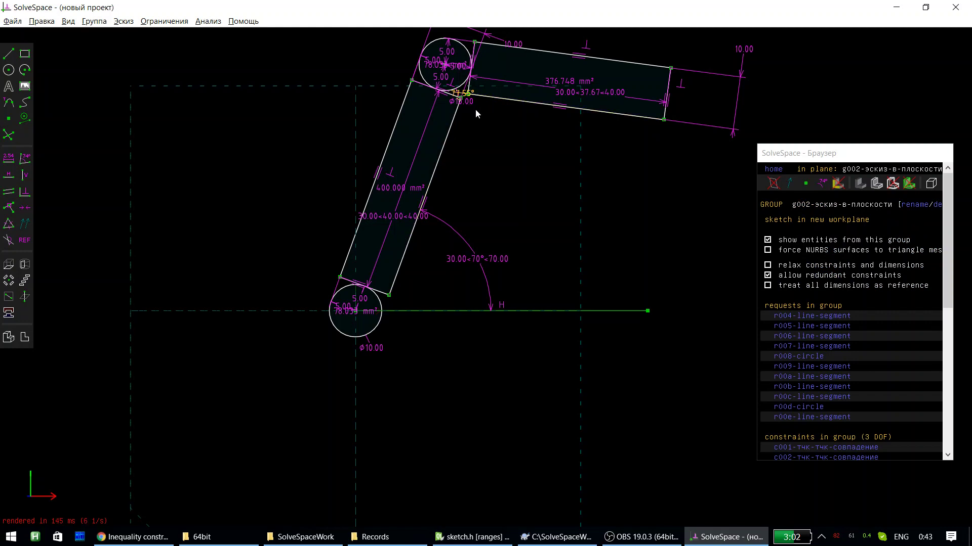
scroll(468, 91, "up", 2)
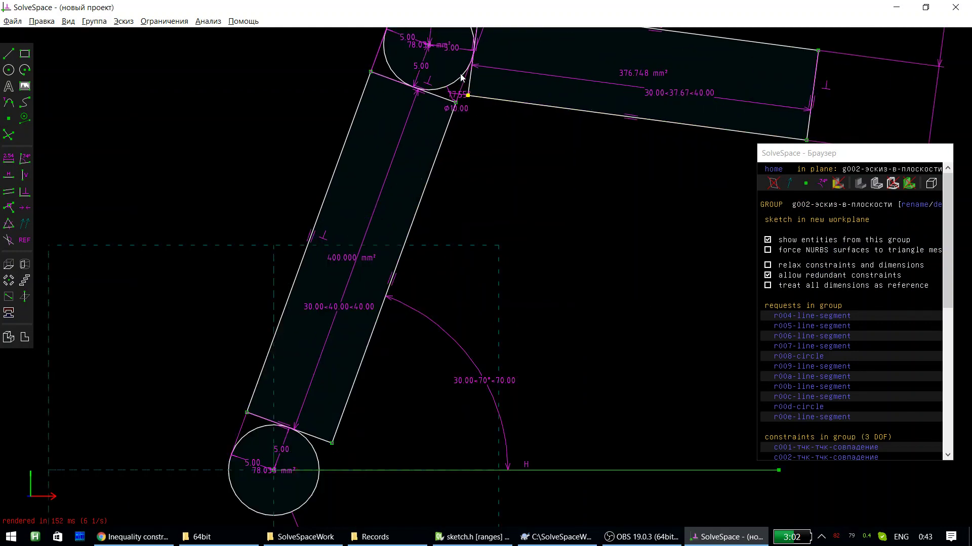
scroll(468, 91, "up", 2)
left_click_drag(456, 102, 489, 152)
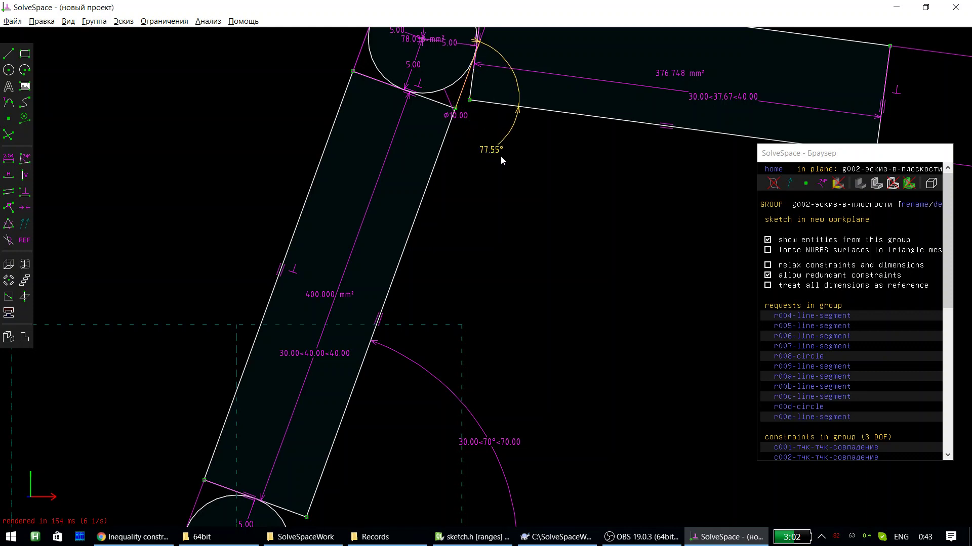
left_click(491, 150)
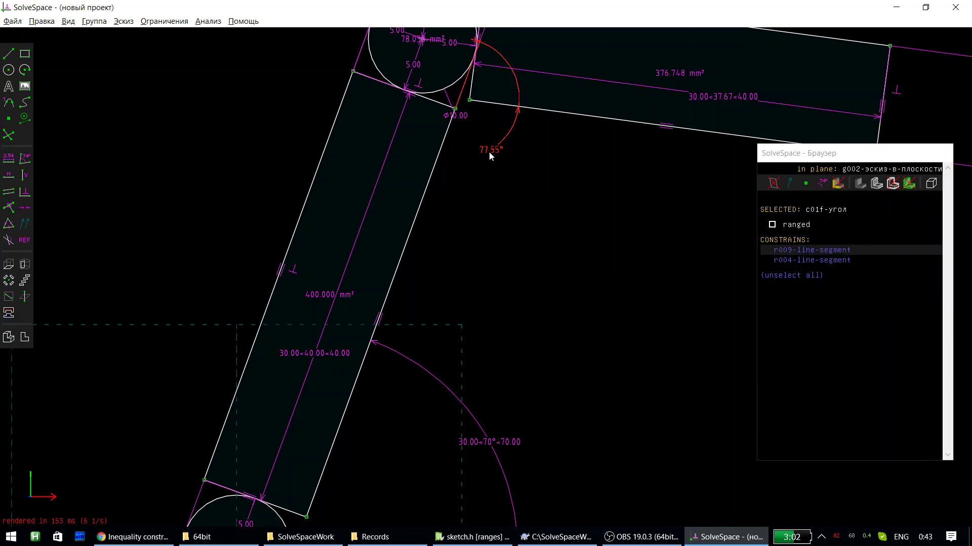
left_click(8, 240)
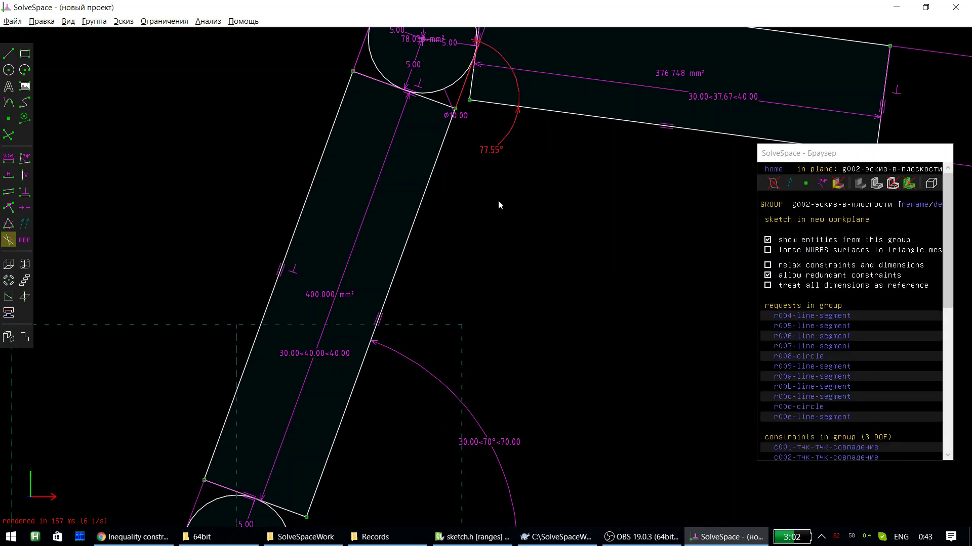
left_click(496, 154)
scroll(496, 152, "down", 2)
scroll(459, 177, "down", 2)
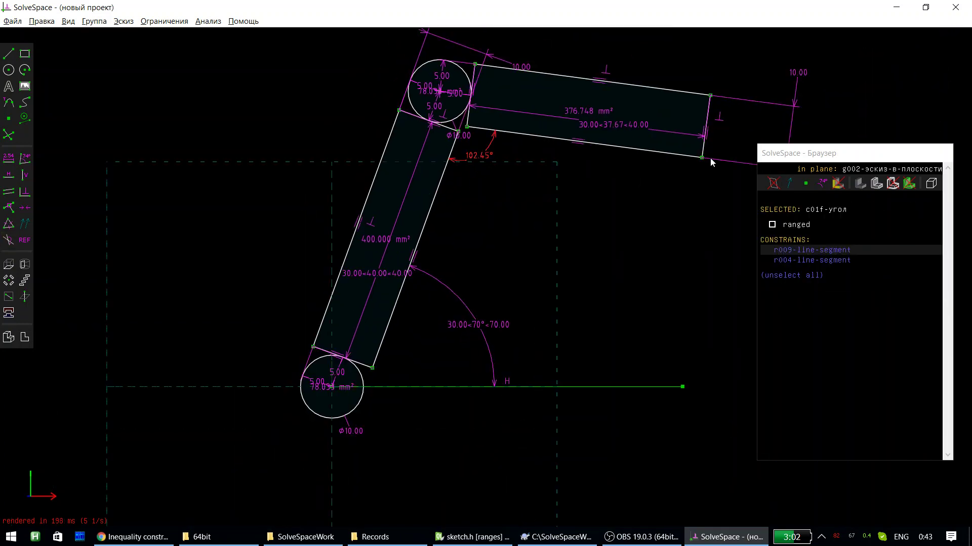
- Make the 102.45° bar-to-bar angle ranged, minimum 60 and maximum 120
left_click(773, 225)
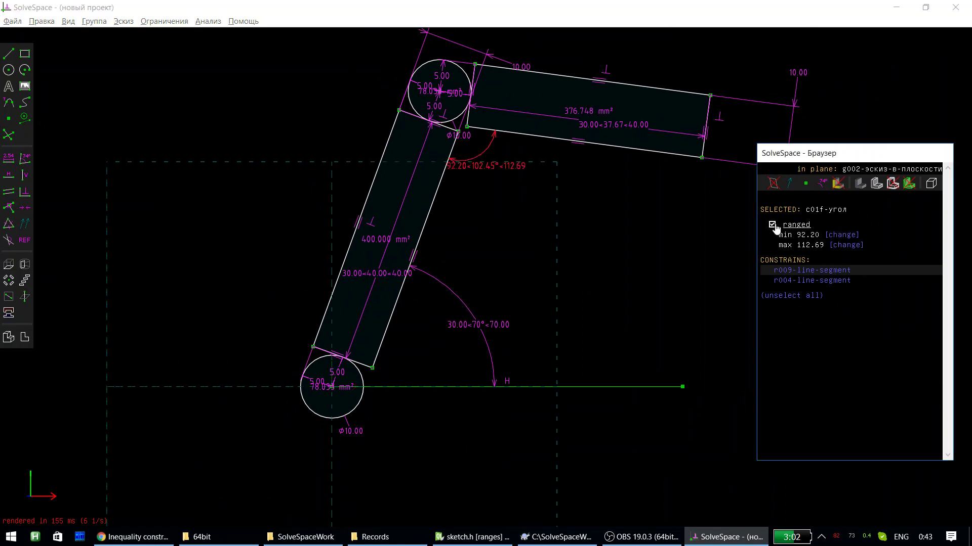
left_click(843, 235)
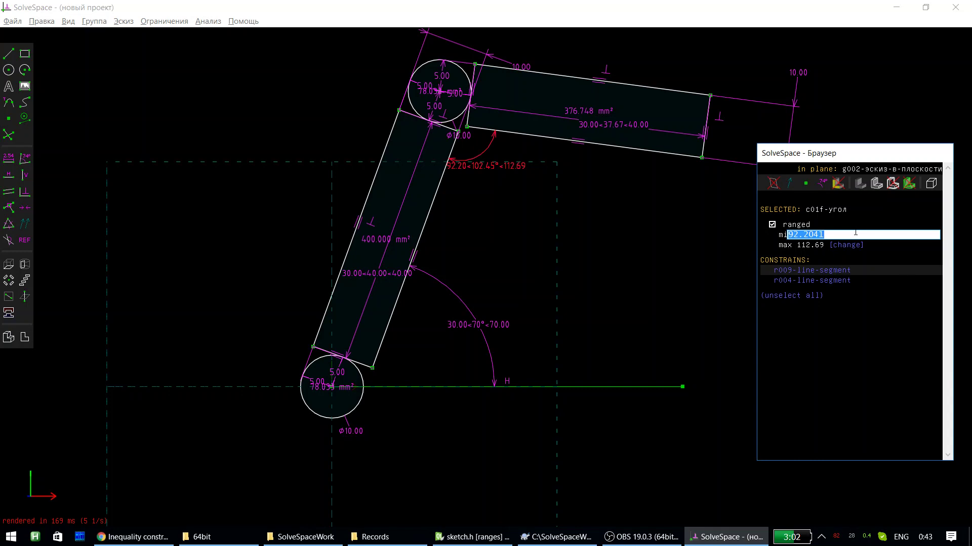
type("60")
key("Return")
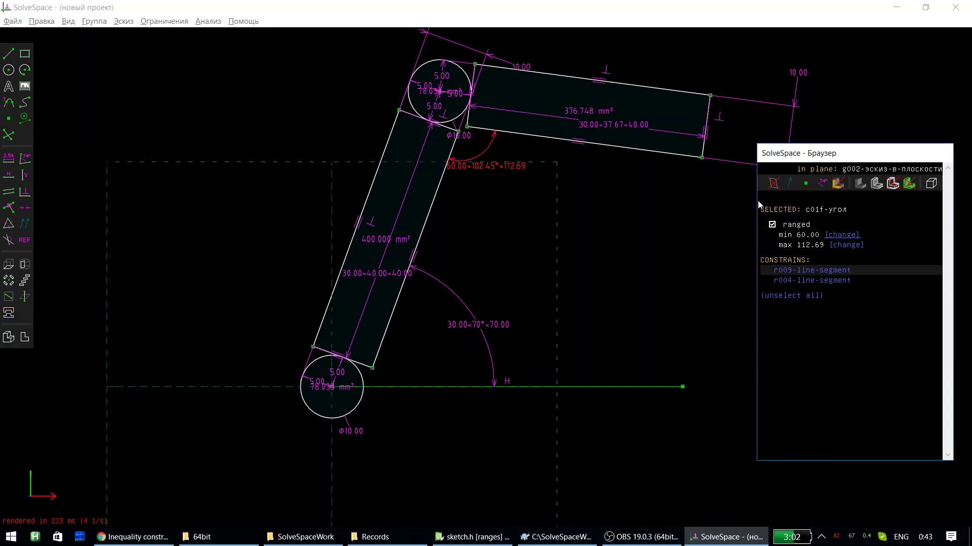
left_click(844, 245)
type("12")
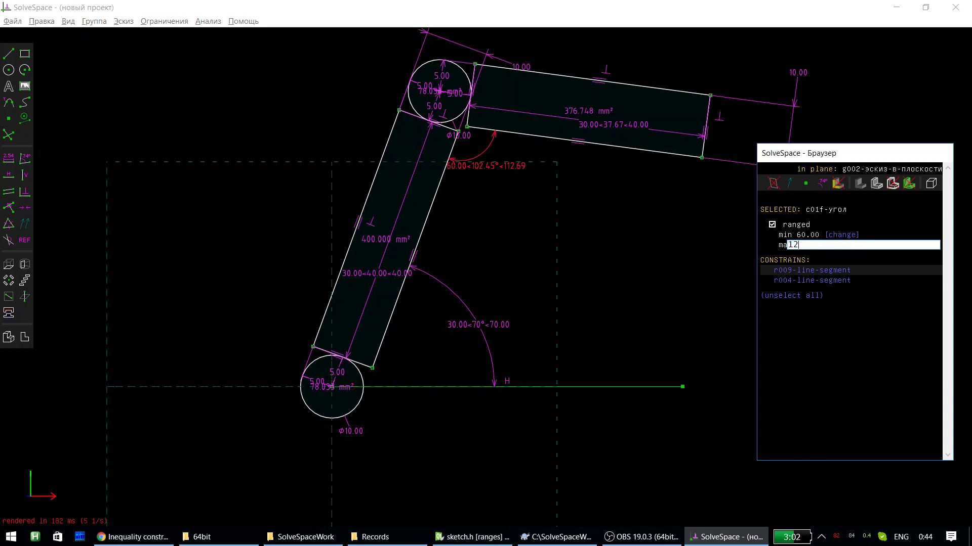
type("0")
key("Return")
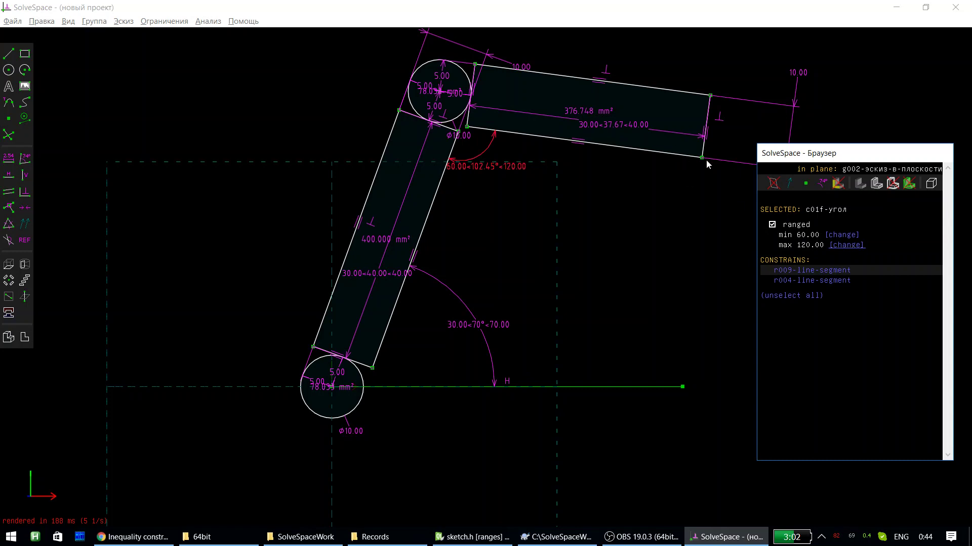
- Drag the upper bar's outer corner to test its limits, settling the bar-to-bar angle near 92.43°
left_click(701, 159)
mouse_move(701, 159)
left_mouse_down()
mouse_move(711, 131)
mouse_move(636, 193)
left_mouse_up()
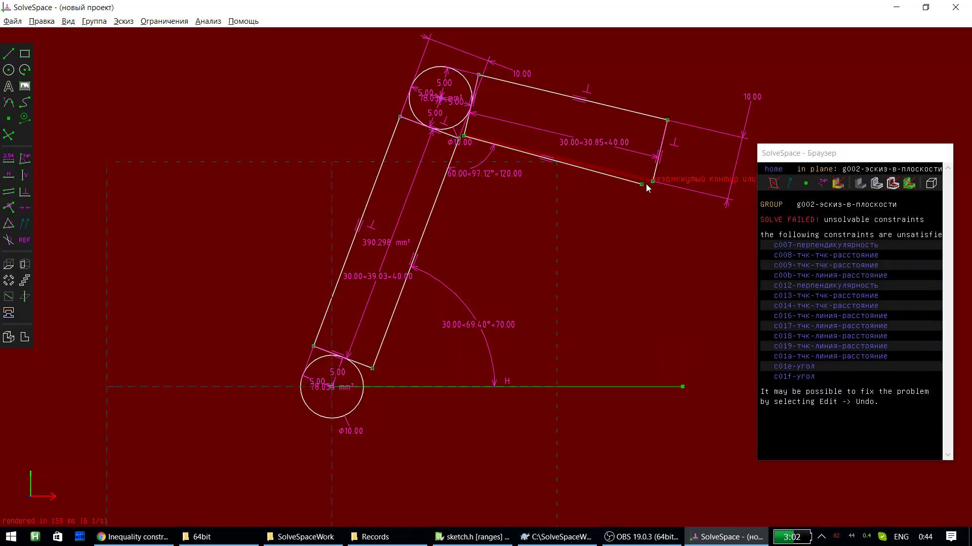
left_click_drag(645, 183, 663, 177)
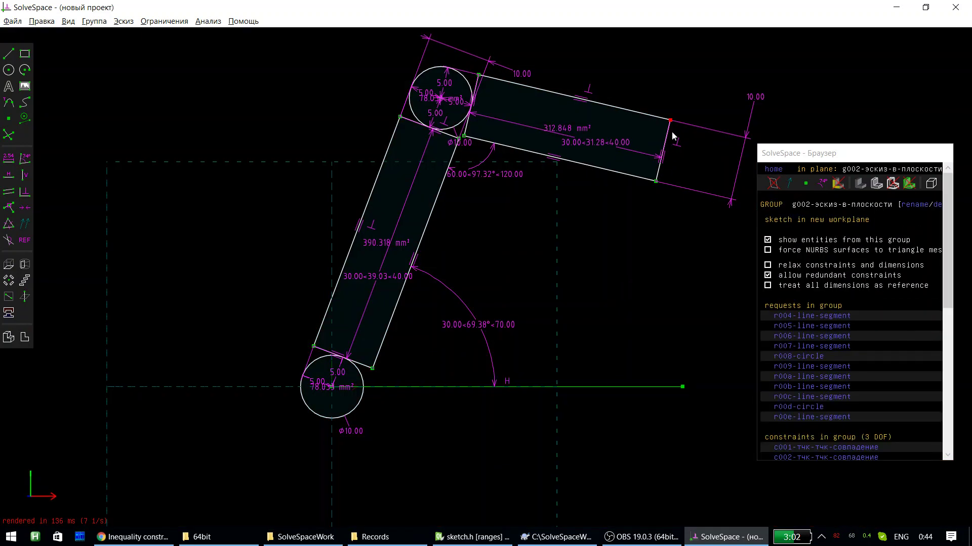
mouse_move(673, 125)
left_mouse_down()
mouse_move(663, 148)
mouse_move(632, 166)
left_mouse_up()
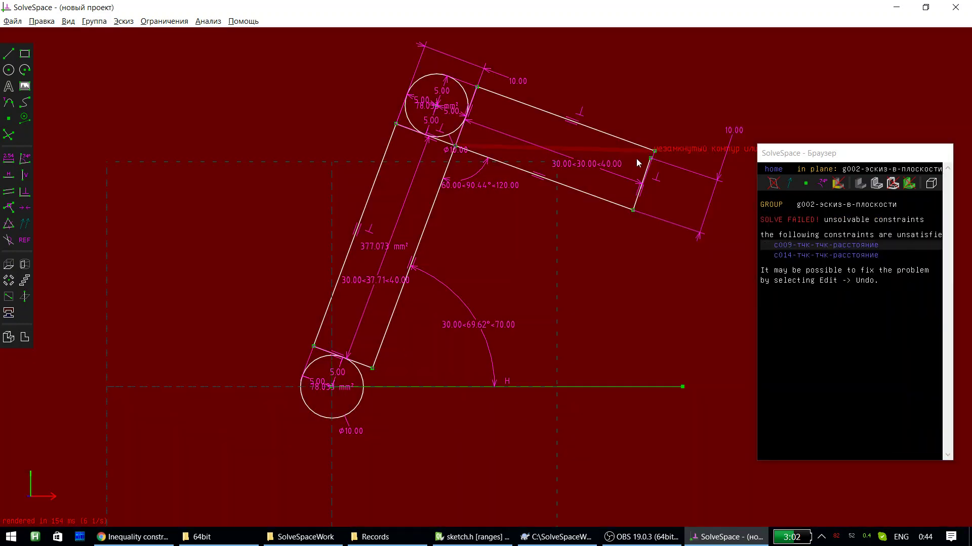
left_click_drag(658, 149, 664, 145)
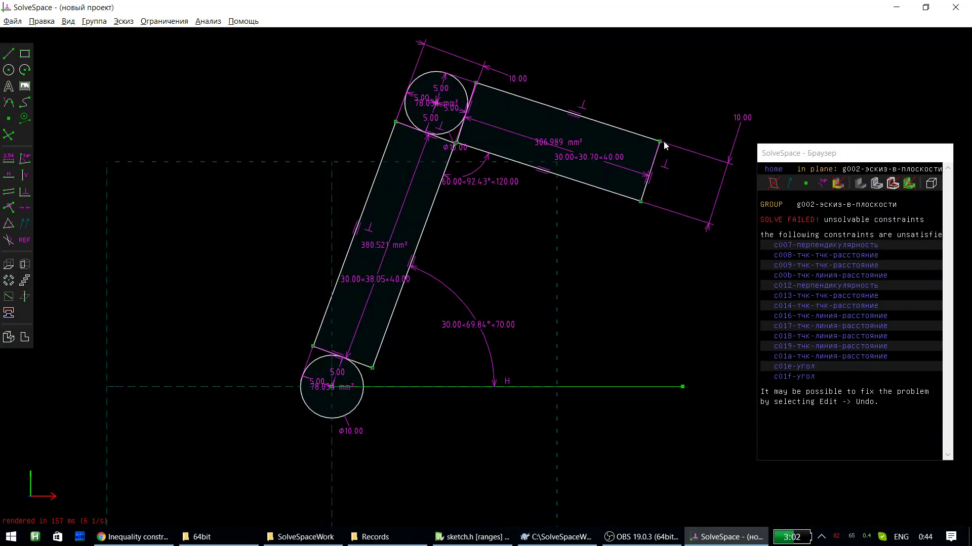
- Set the bar-to-bar angle's range minimum to 90 and nudge the upper bar's corner
left_click(482, 181)
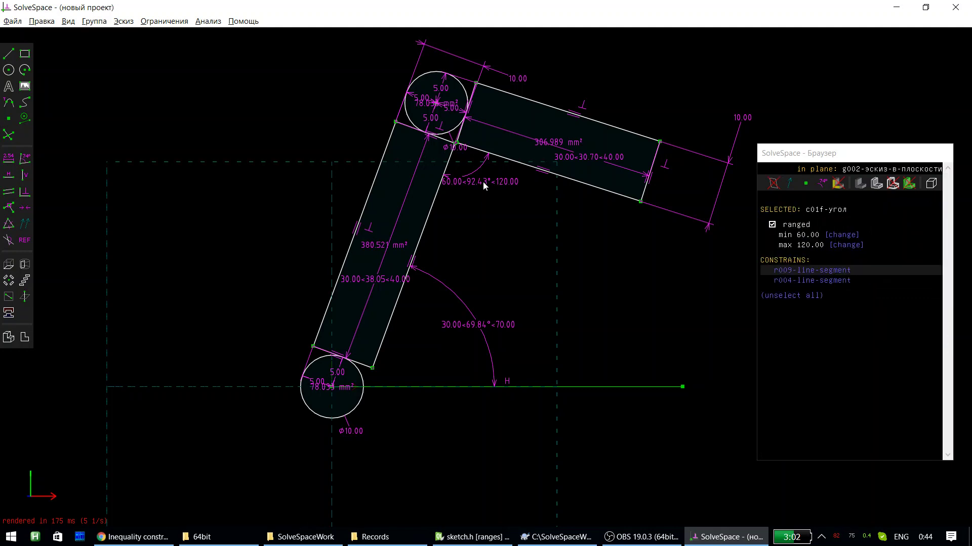
left_click(842, 236)
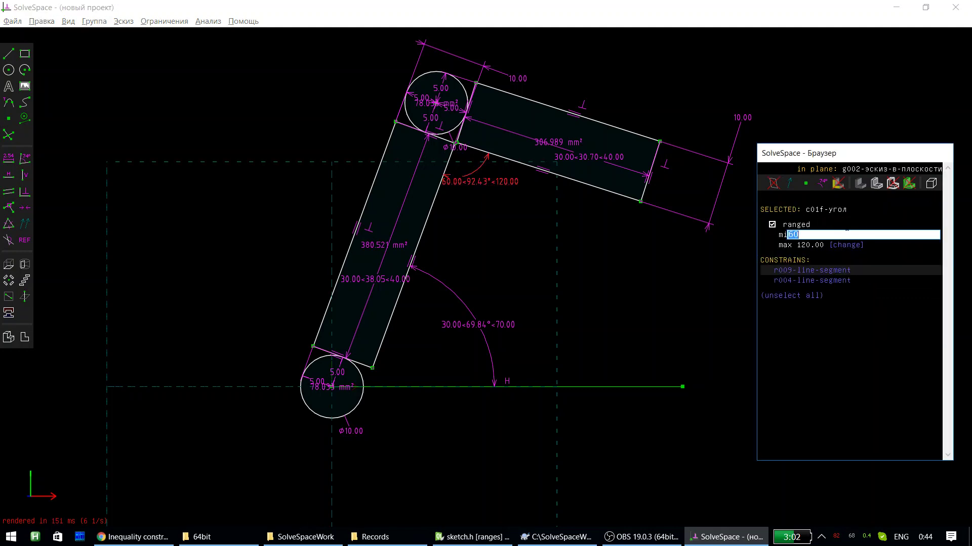
type("90")
key("Return")
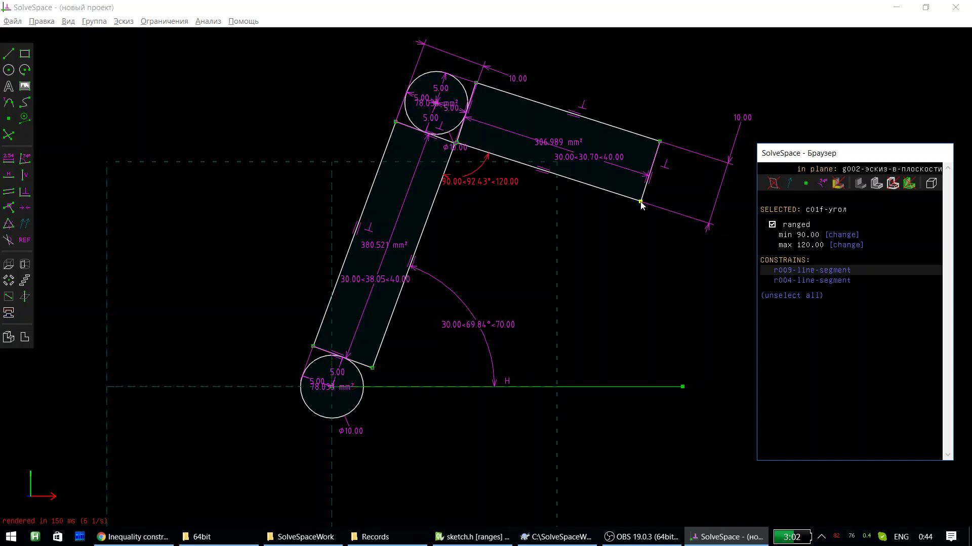
mouse_move(642, 201)
left_mouse_down()
mouse_move(620, 214)
mouse_move(667, 169)
left_mouse_up()
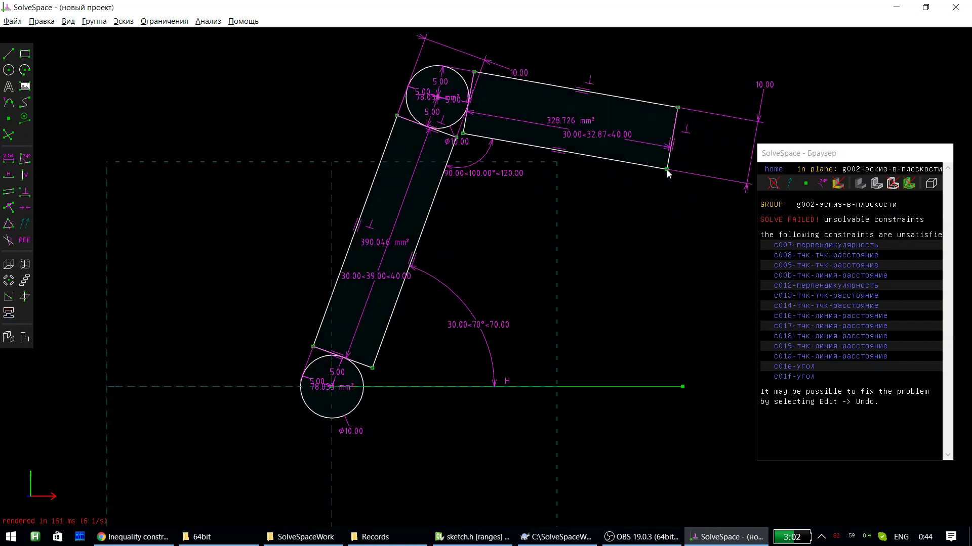
- Change the bar-to-bar angle's range minimum again, now to 100
left_click(504, 174)
left_click(841, 234)
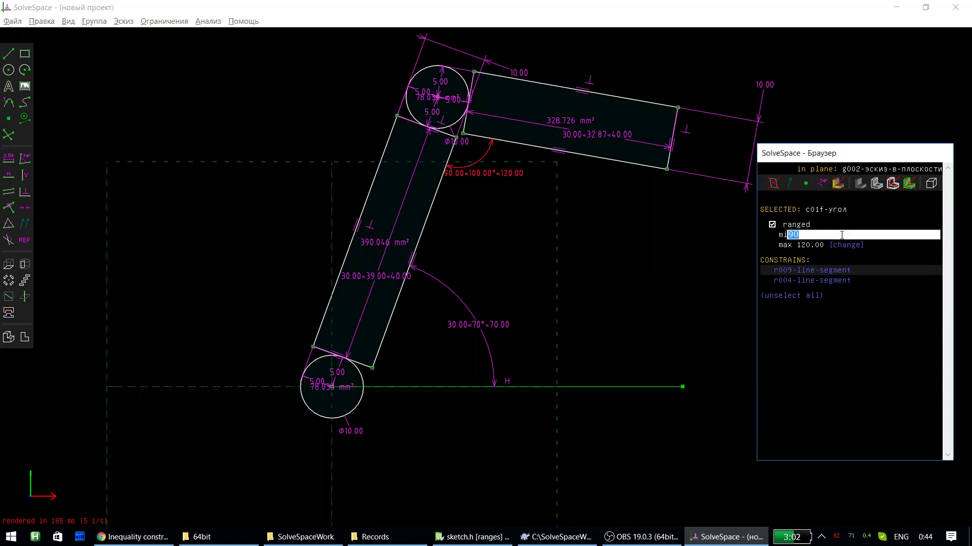
type("100")
key("Return")
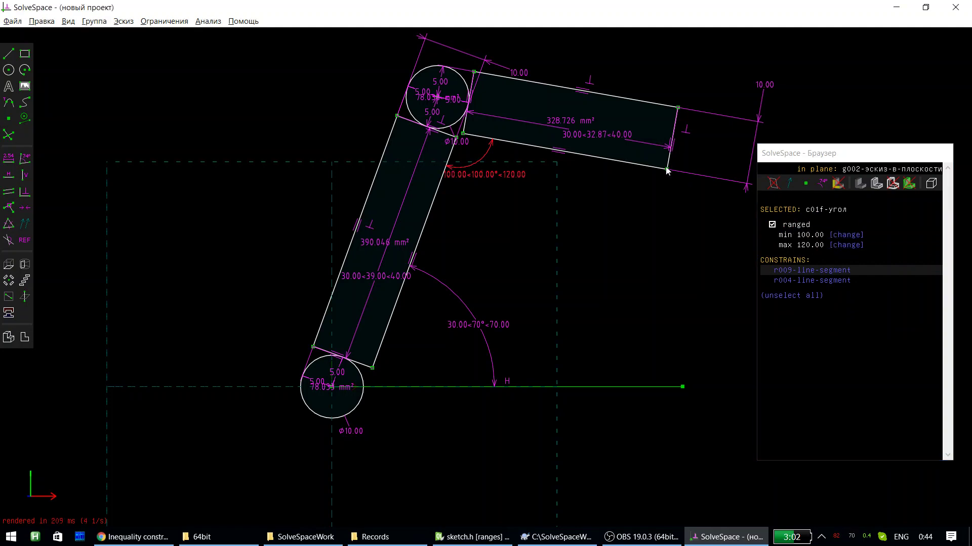
- Drag the right arm's end point and corner upward to about 118.73°, 35.96 long, until the sketch re-solves
left_click_drag(667, 168, 675, 126)
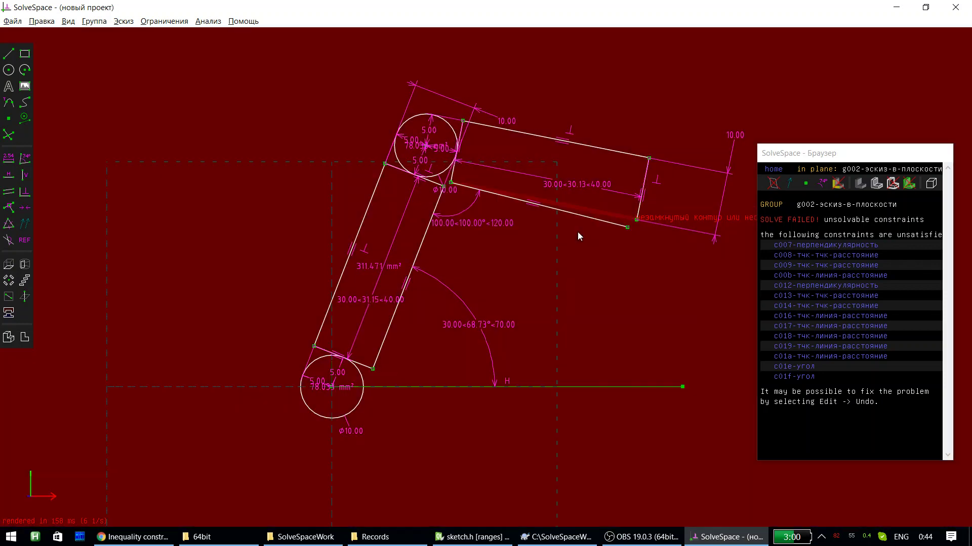
mouse_move(578, 233)
left_mouse_down()
mouse_move(597, 219)
mouse_move(634, 220)
mouse_move(598, 250)
left_mouse_up()
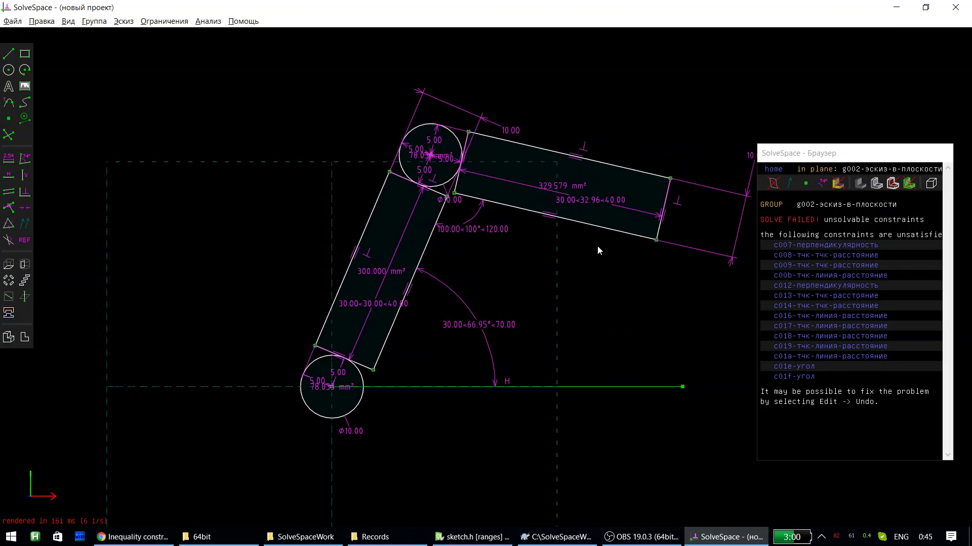
mouse_move(620, 183)
left_mouse_down()
mouse_move(625, 129)
mouse_move(650, 83)
left_mouse_up()
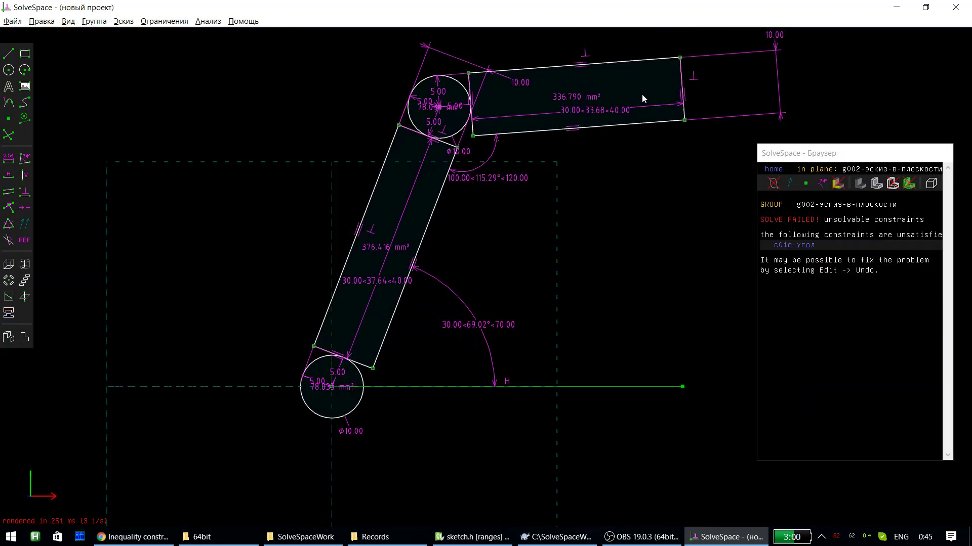
scroll(584, 153, "down", 2)
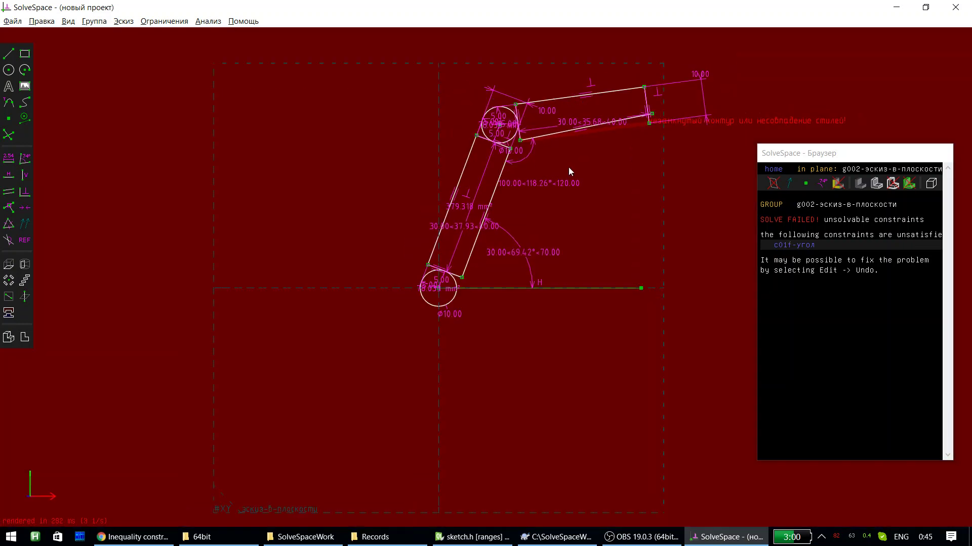
scroll(653, 79, "up", 1)
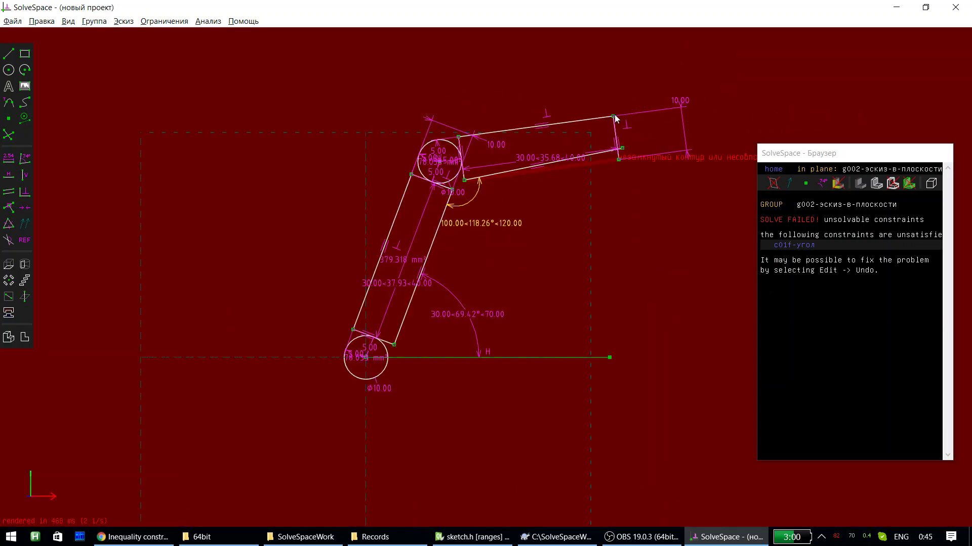
left_click_drag(621, 161, 627, 155)
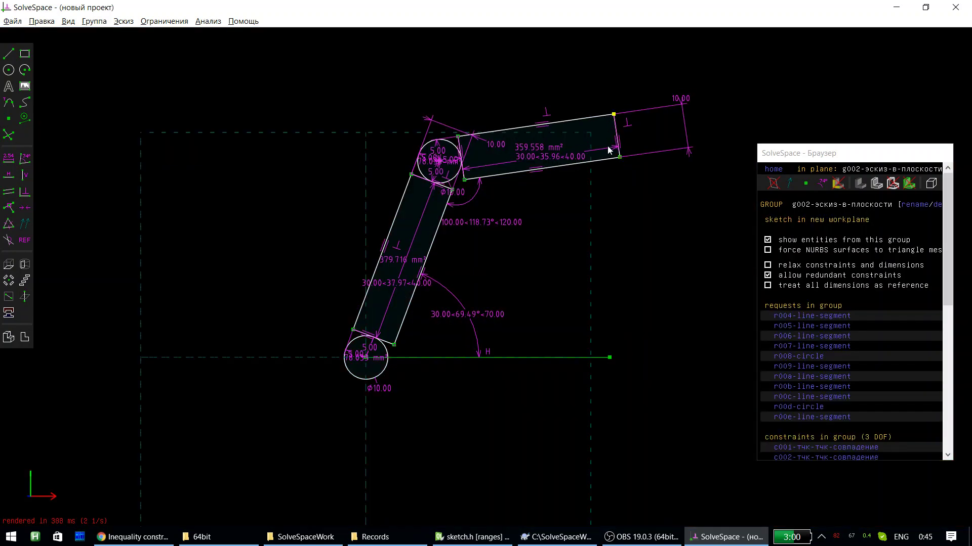
- Uncheck 'ranged' on both arm length dimensions, fixing them at 35.96 and 37.97
left_click(545, 158)
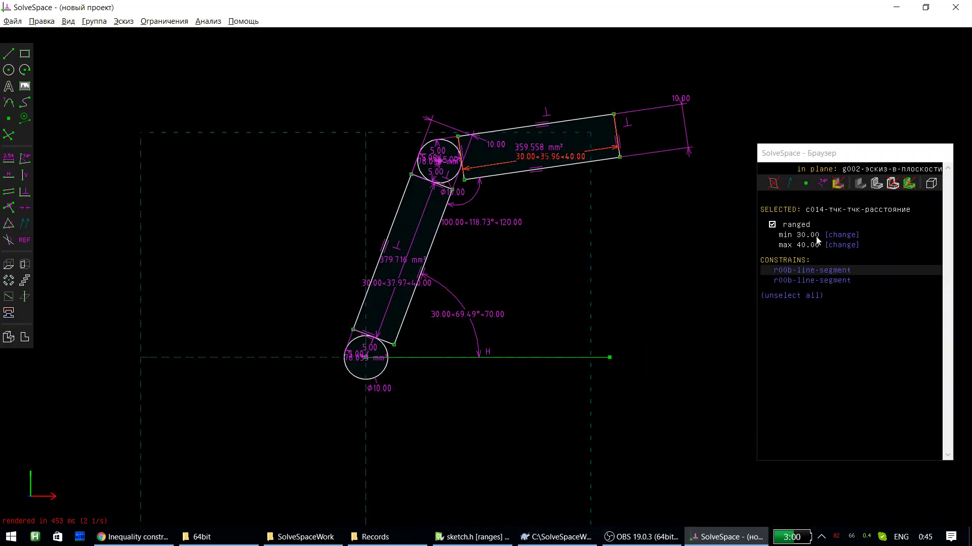
left_click(772, 225)
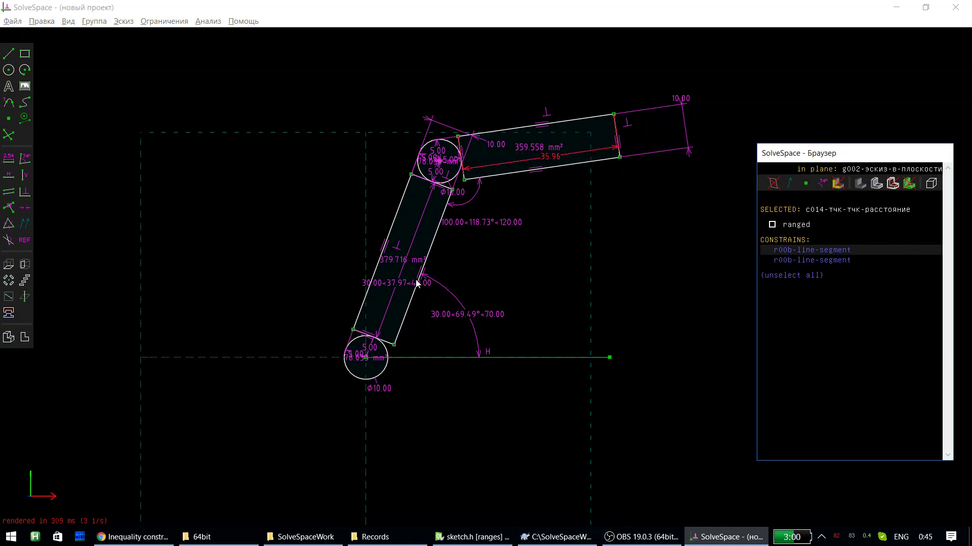
left_click(403, 261)
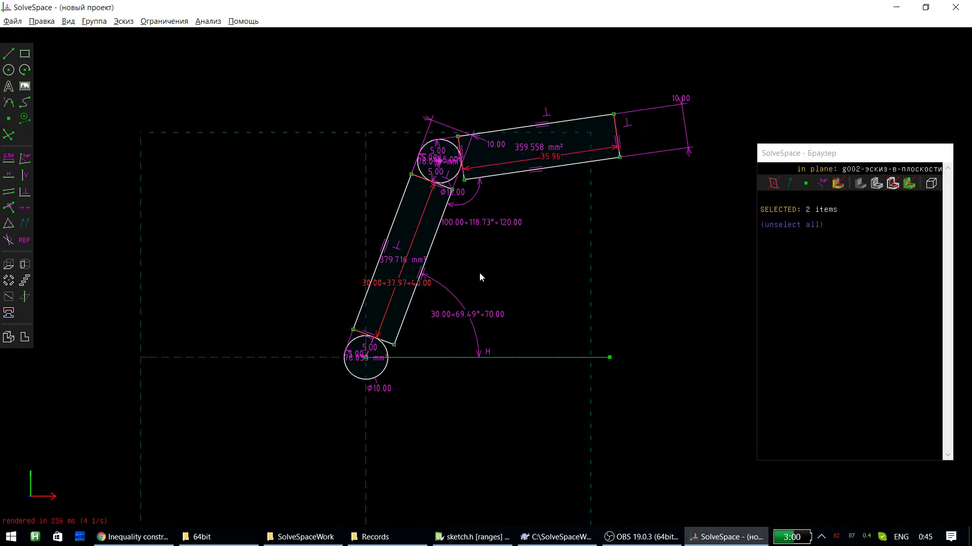
left_click(457, 266)
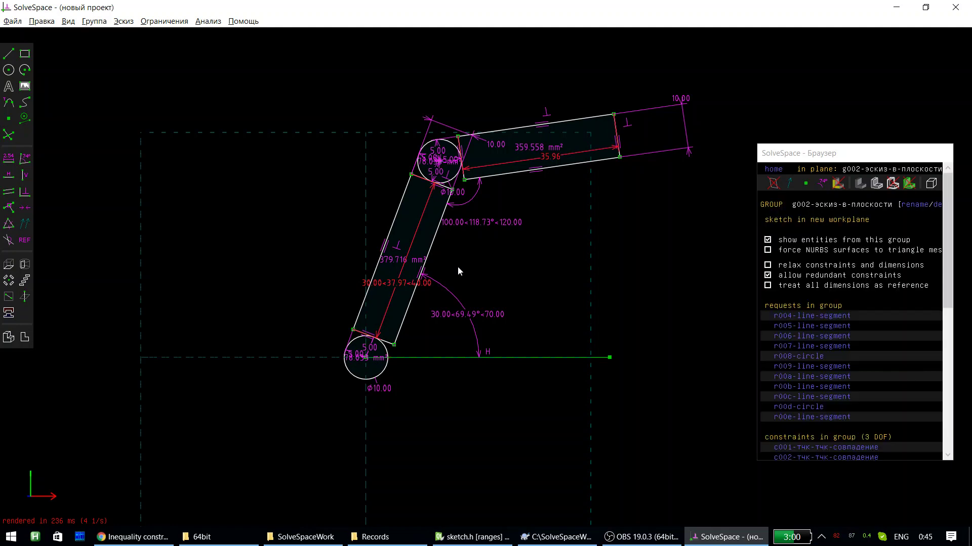
left_click(399, 288)
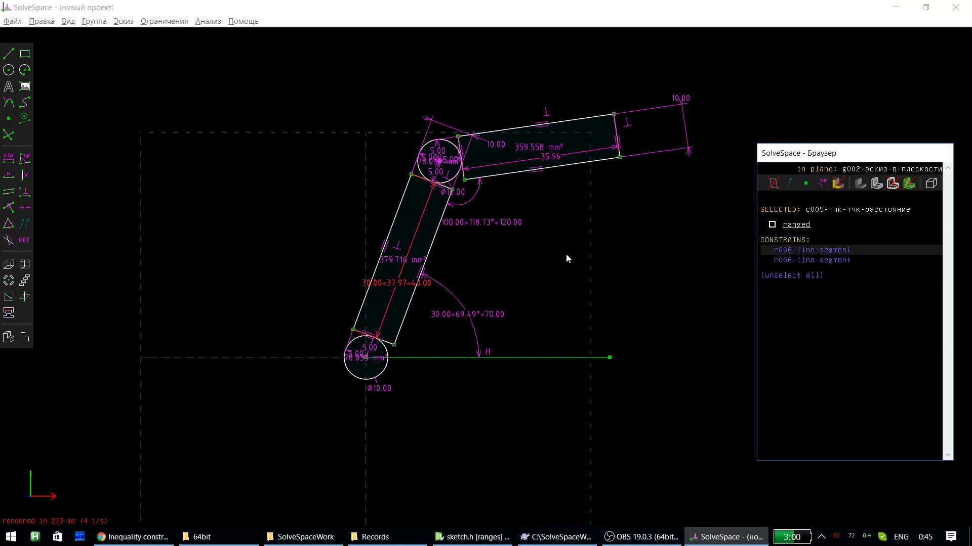
key("Escape")
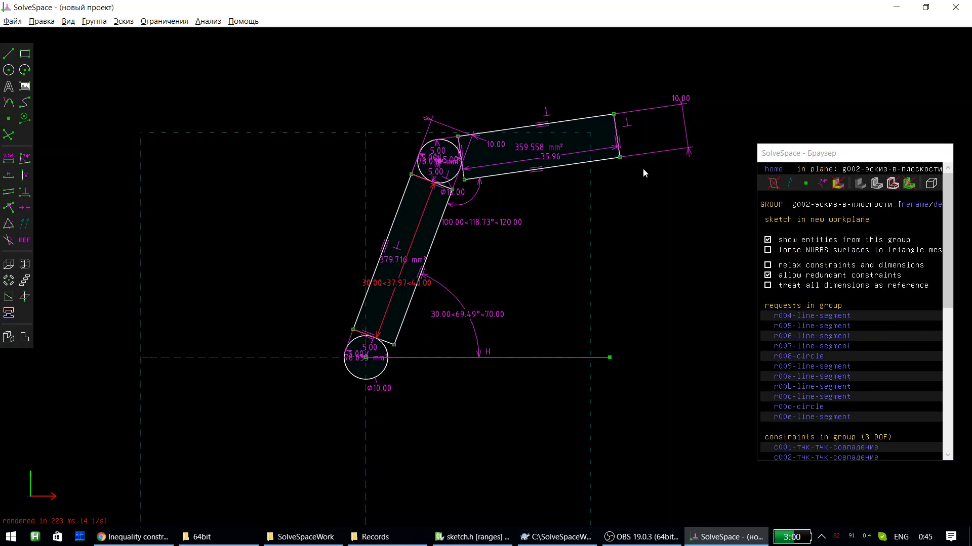
key("ctrl+z")
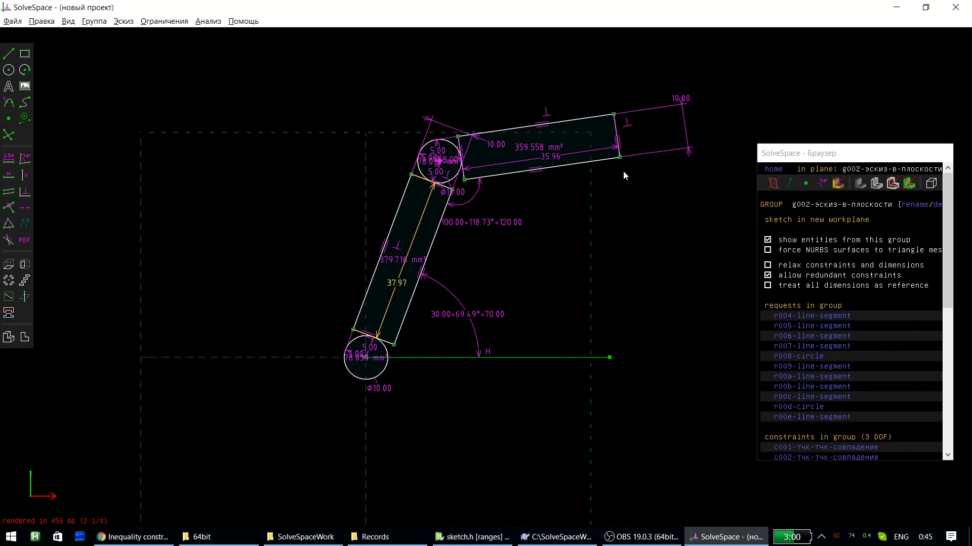
- Swing the right arm until the bar-to-bar angle hits its 120° limit, resting at 69.49°
left_click(620, 157)
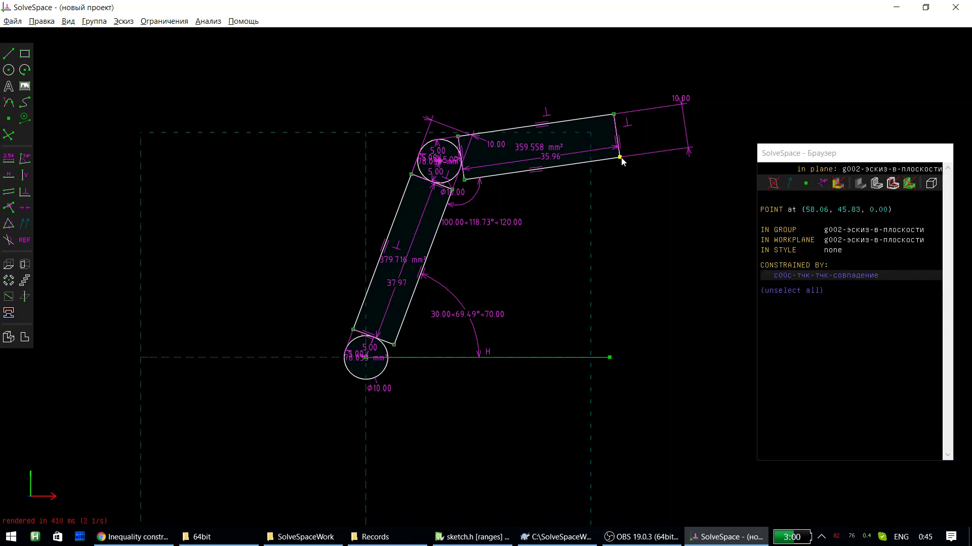
left_click_drag(619, 169, 569, 229)
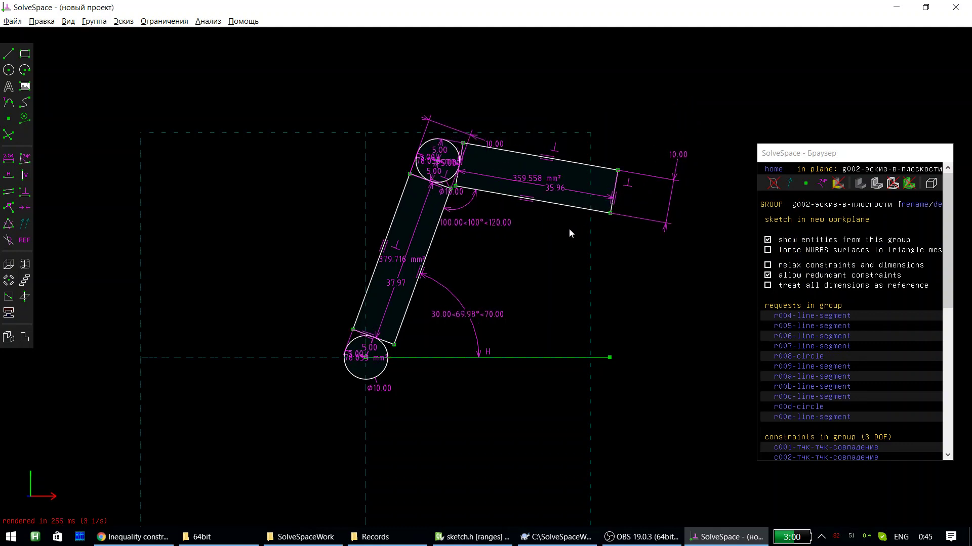
mouse_move(568, 229)
left_mouse_down()
mouse_move(596, 186)
mouse_move(592, 116)
mouse_move(603, 135)
mouse_move(579, 233)
mouse_move(607, 317)
mouse_move(614, 417)
mouse_move(603, 468)
mouse_move(576, 473)
mouse_move(663, 414)
mouse_move(705, 341)
mouse_move(698, 258)
mouse_move(641, 126)
left_mouse_up()
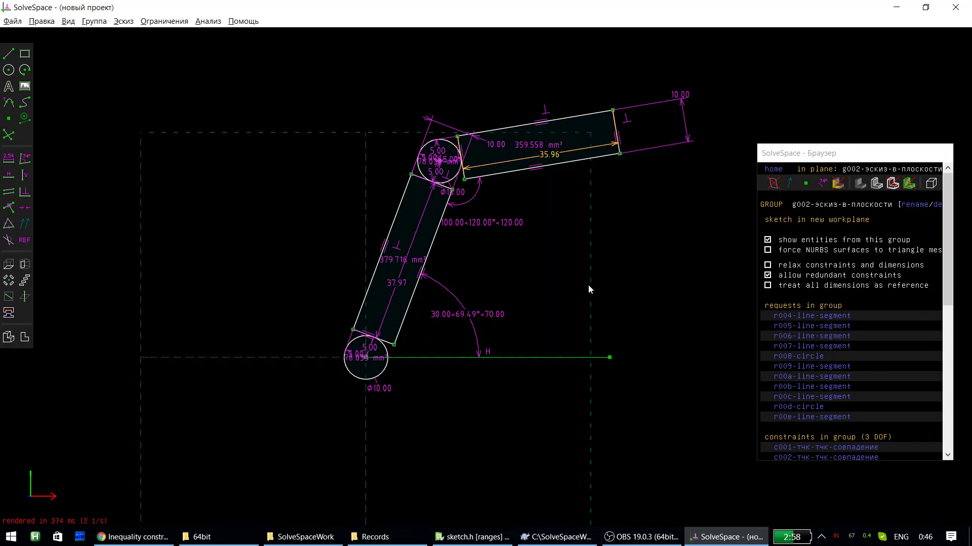
scroll(579, 290, "down", 1)
scroll(597, 287, "down", 1)
scroll(639, 223, "up", 1)
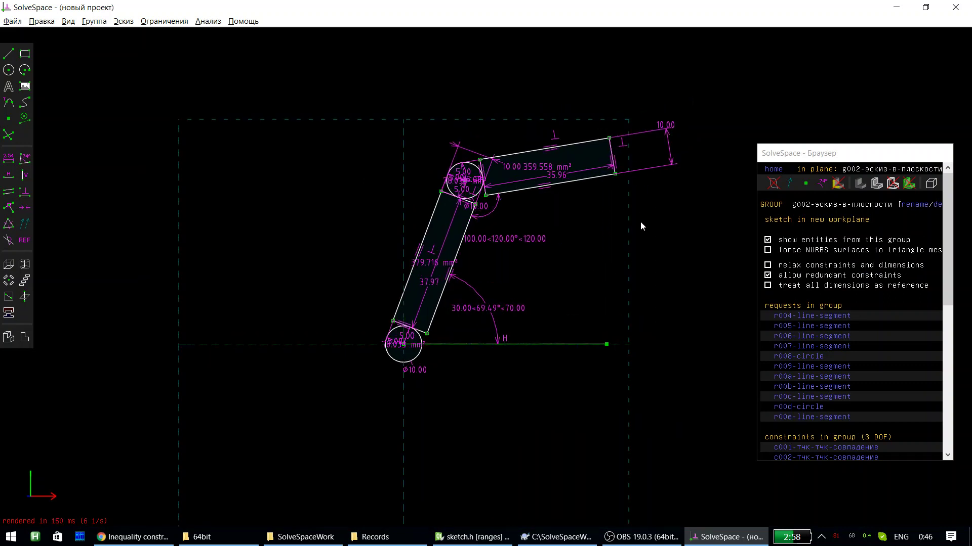
scroll(640, 222, "up", 1)
scroll(638, 228, "up", 1)
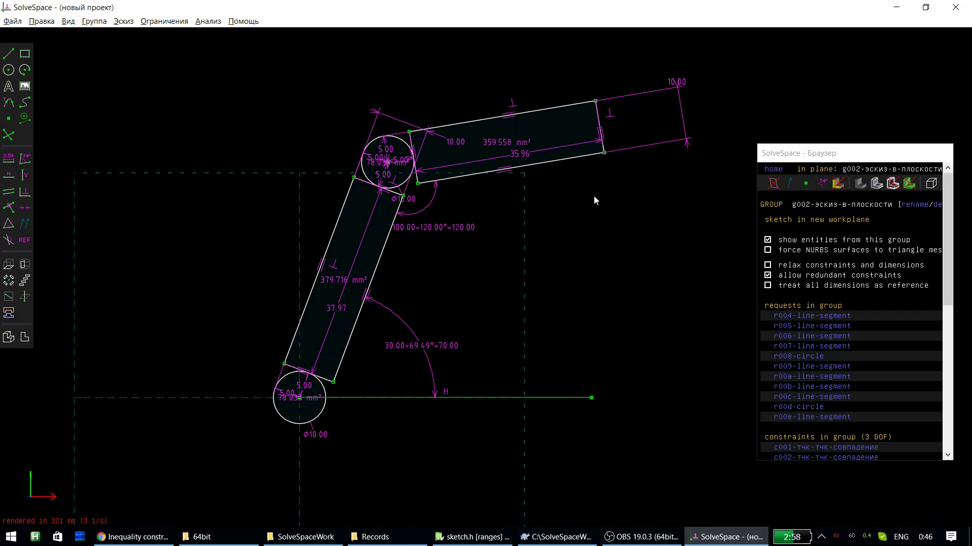
scroll(620, 199, "down", 1)
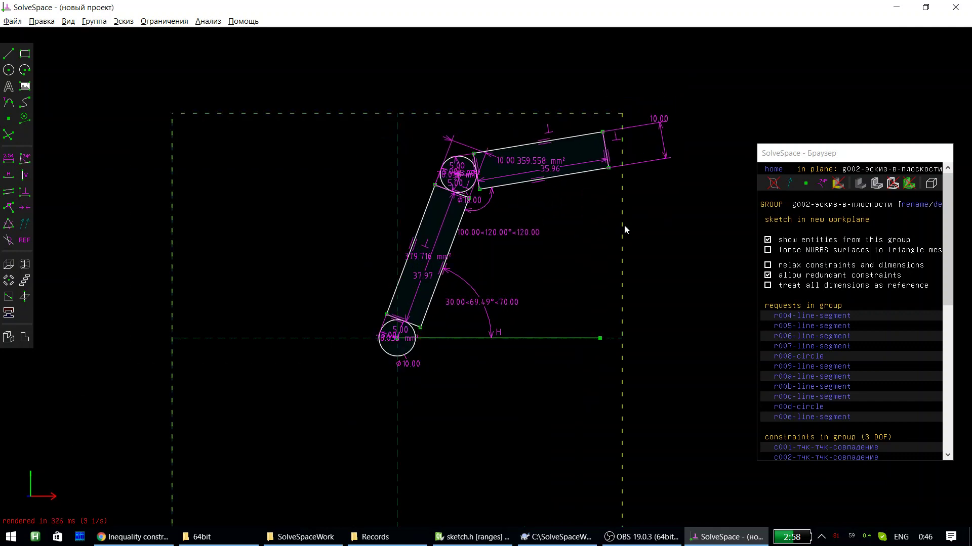
scroll(642, 210, "up", 1)
left_click(640, 536)
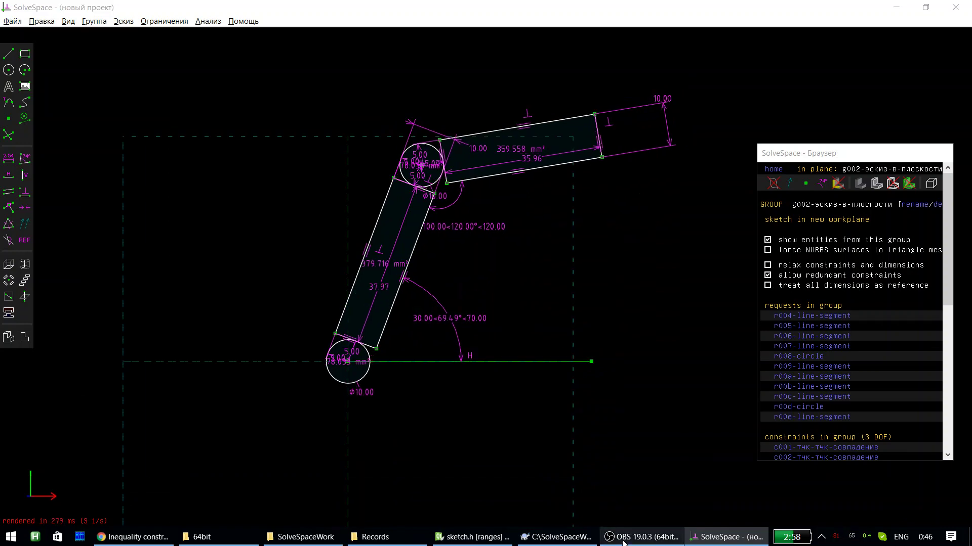